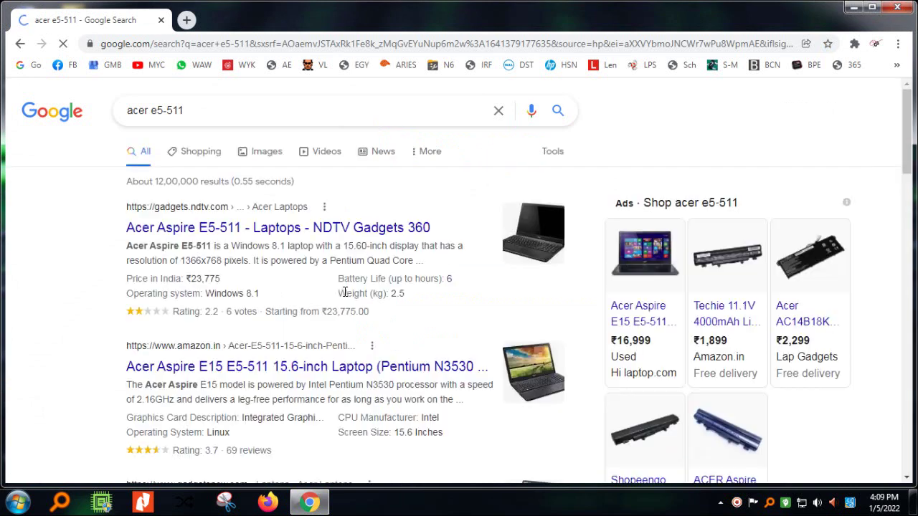
# Search Google for "acer e5-511 bios update" and open the Acer United States support page for the Aspire E5-511.
pyautogui.click(232, 104)
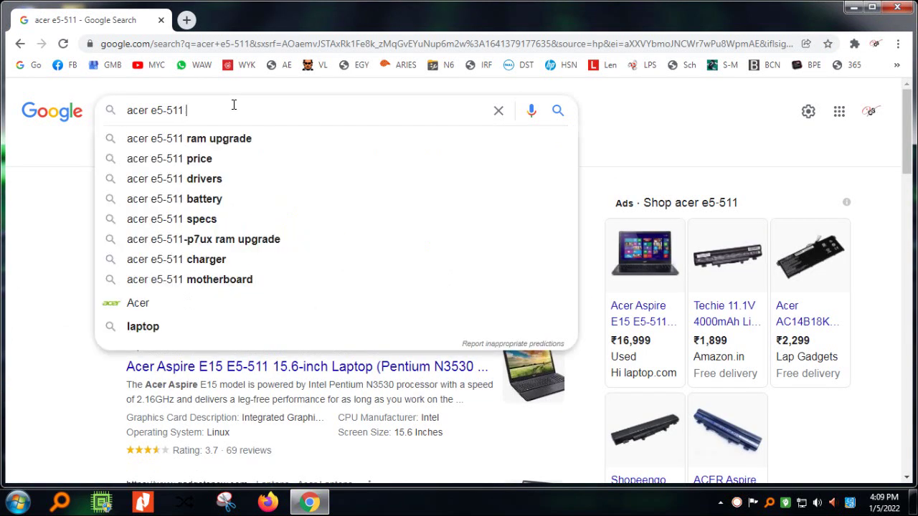
pyautogui.write('bios')
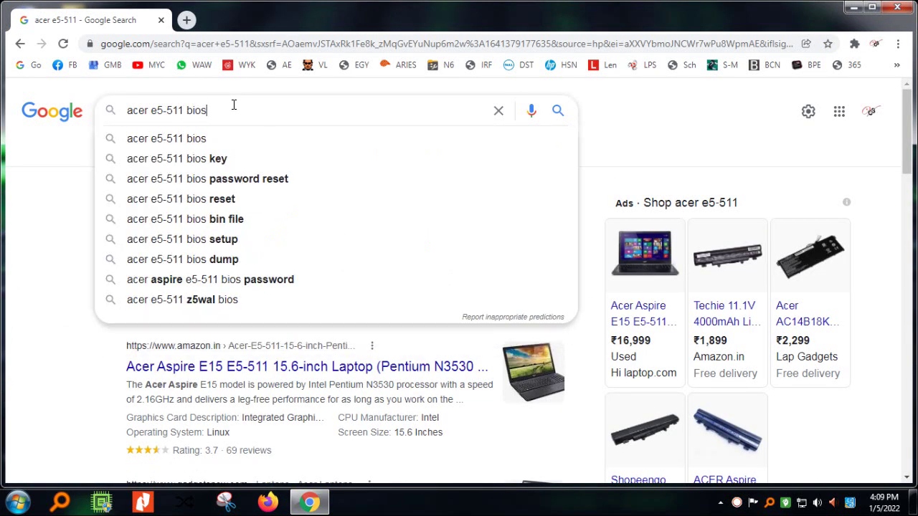
pyautogui.press('Down')
pyautogui.press('Return')
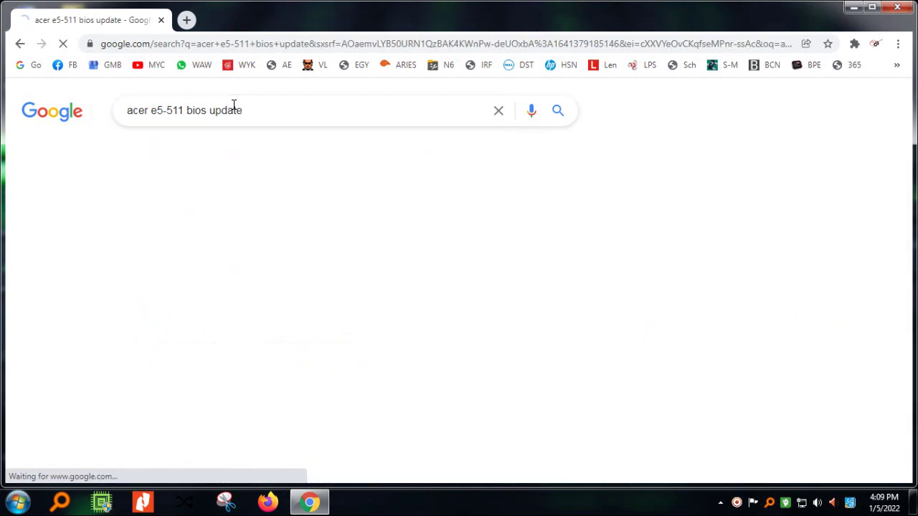
pyautogui.click(283, 226)
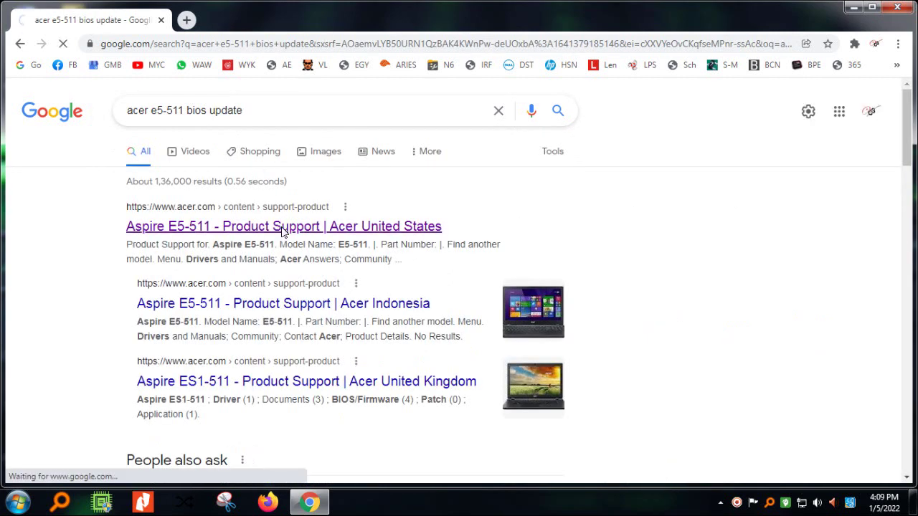
# Download the version 1.10 BIOS from the BIOS/Firmware list, overwriting the existing duplicate, and view it in its download folder.
pyautogui.scroll(-5, 359, 299)
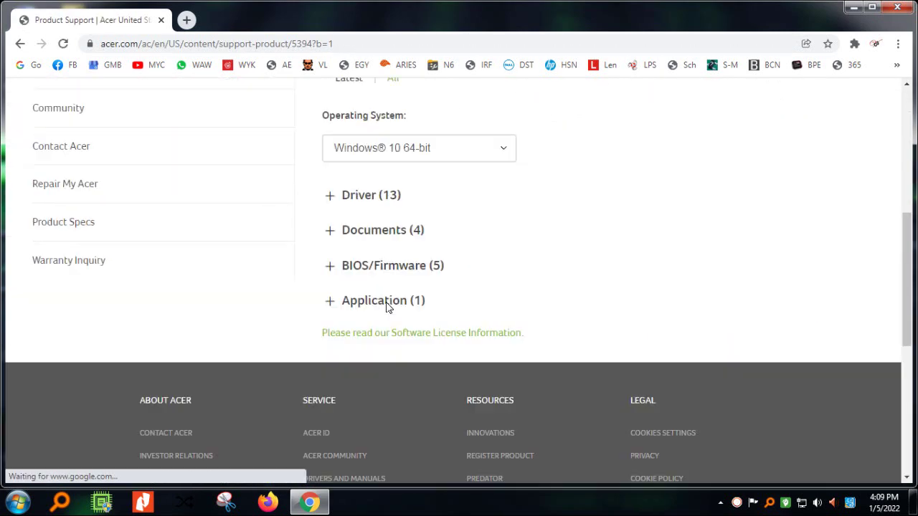
pyautogui.scroll(-1, 387, 307)
pyautogui.click(378, 179)
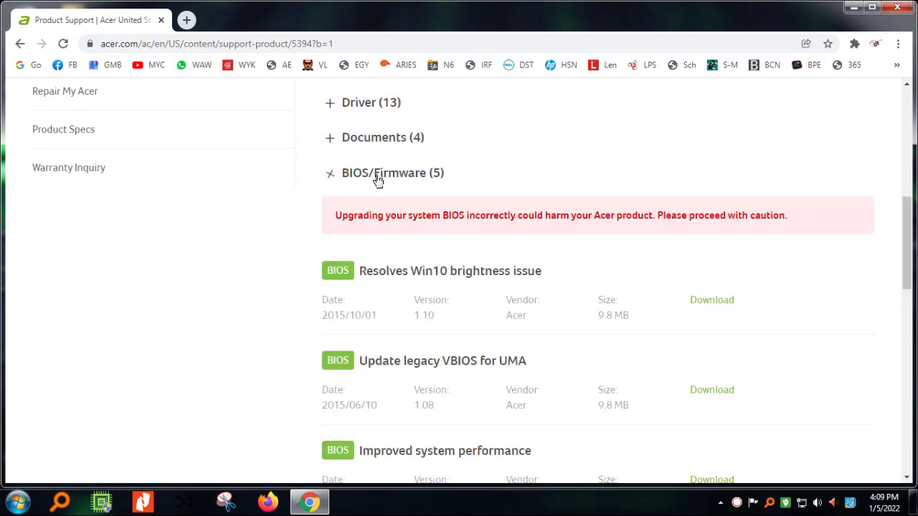
pyautogui.click(720, 303)
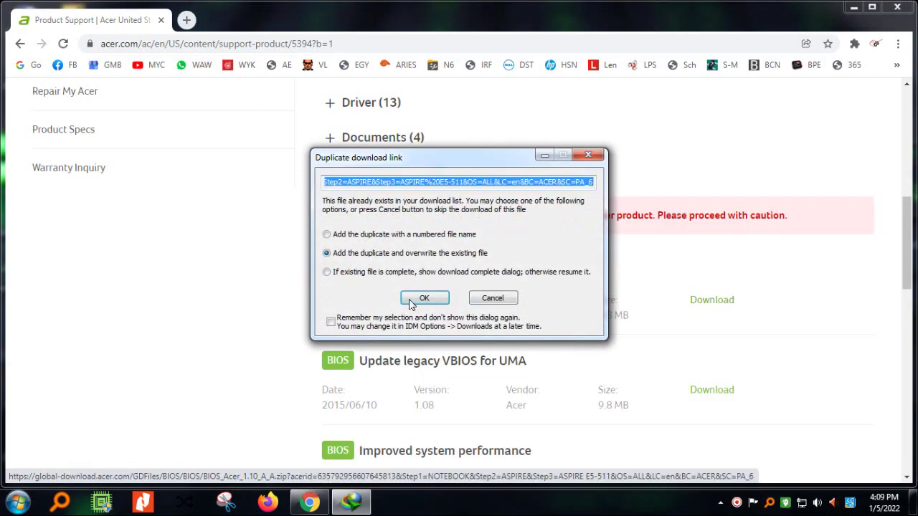
pyautogui.click(439, 297)
pyautogui.click(450, 308)
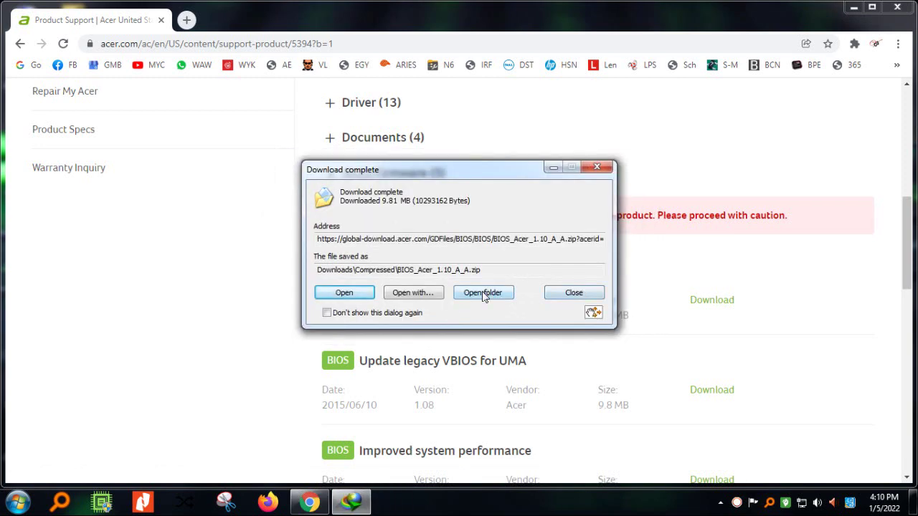
pyautogui.click(482, 293)
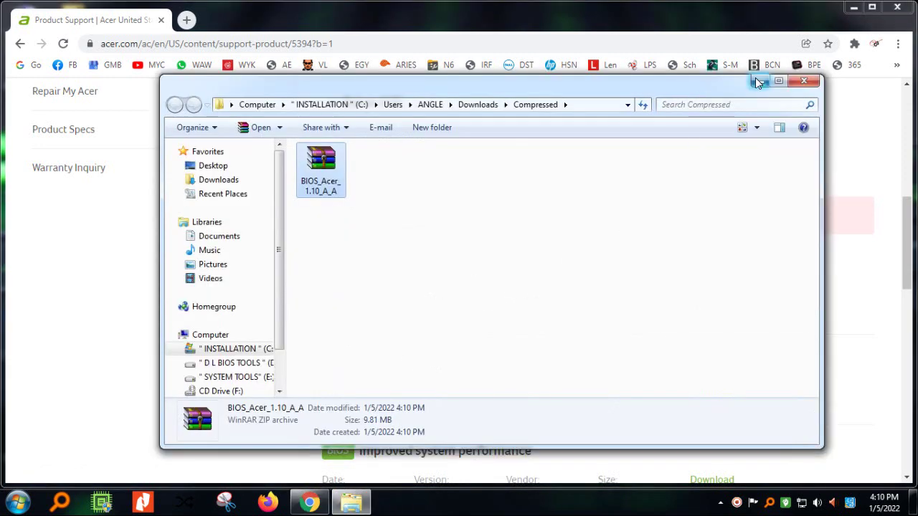
pyautogui.click(759, 83)
# Return to the Google home page and search for "acer e5 575g".
pyautogui.scroll(5, 236, 153)
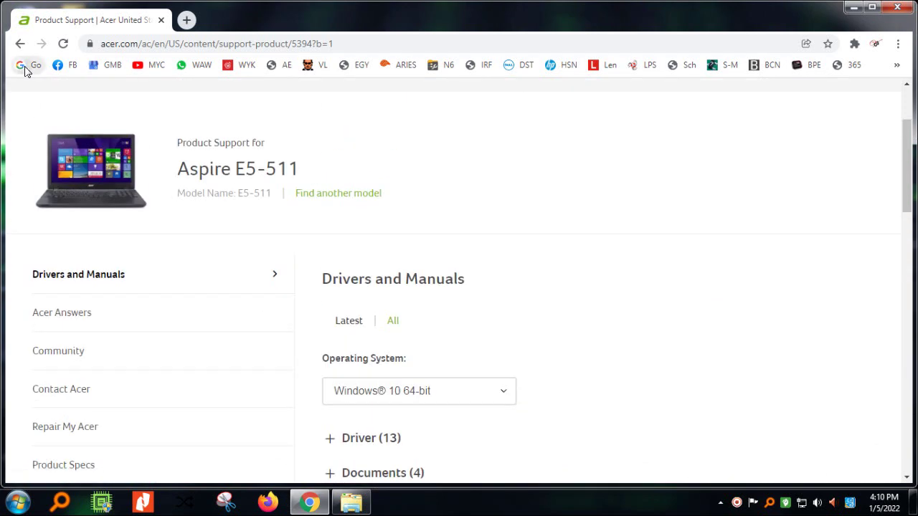
pyautogui.click(27, 66)
pyautogui.write('a')
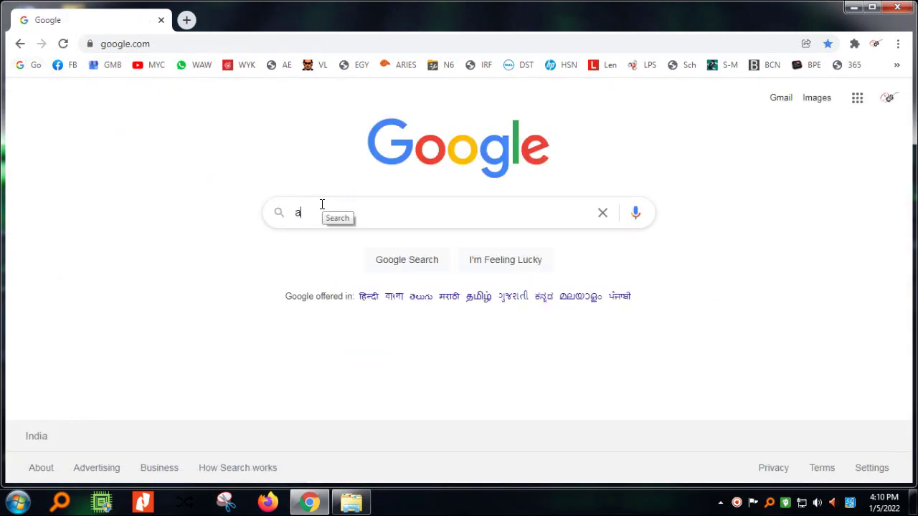
pyautogui.write('cer e')
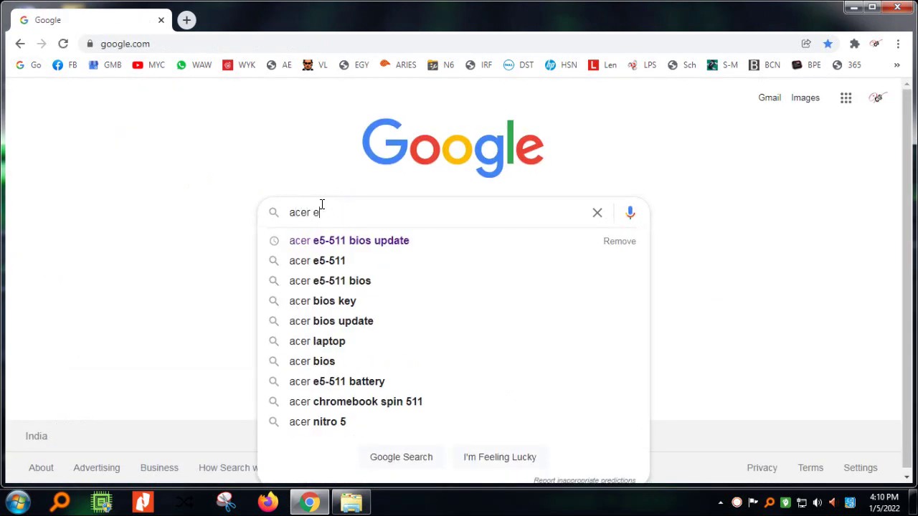
pyautogui.write('5')
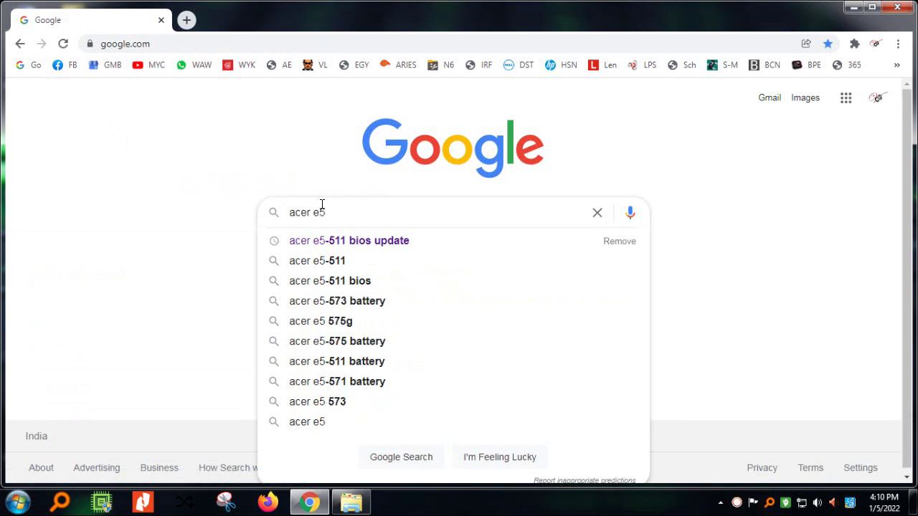
pyautogui.press('Down')
pyautogui.press('Down')
pyautogui.press('Down')
pyautogui.press('Down')
pyautogui.press('Down')
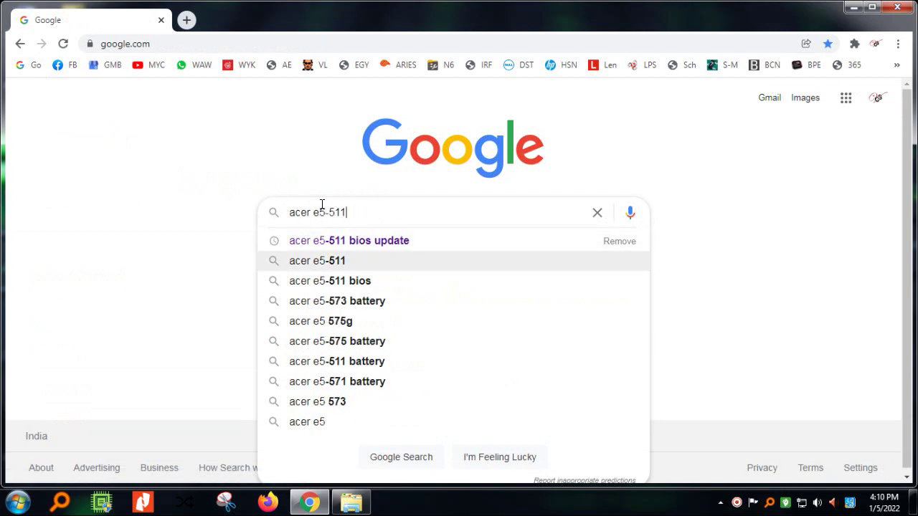
pyautogui.press('Return')
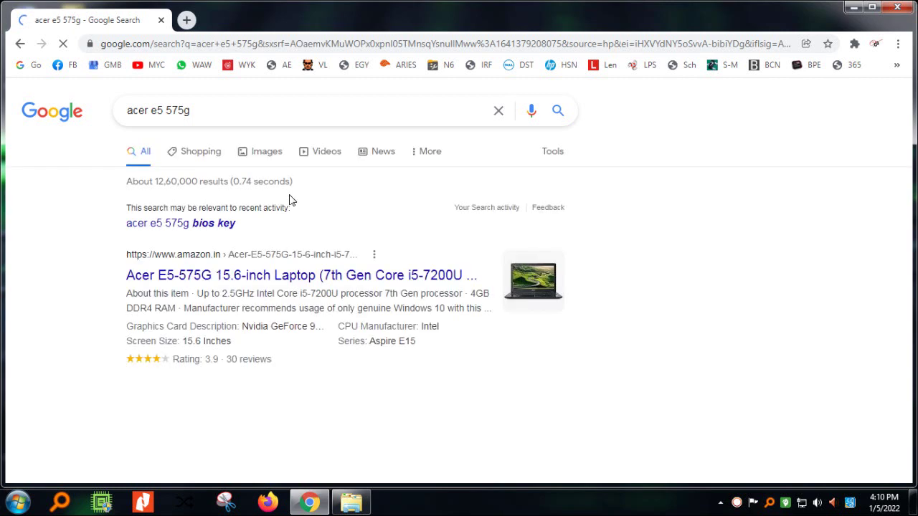
# Refine the search to "acer e5 575g bios update" and open the Acer United States product support page.
pyautogui.click(232, 114)
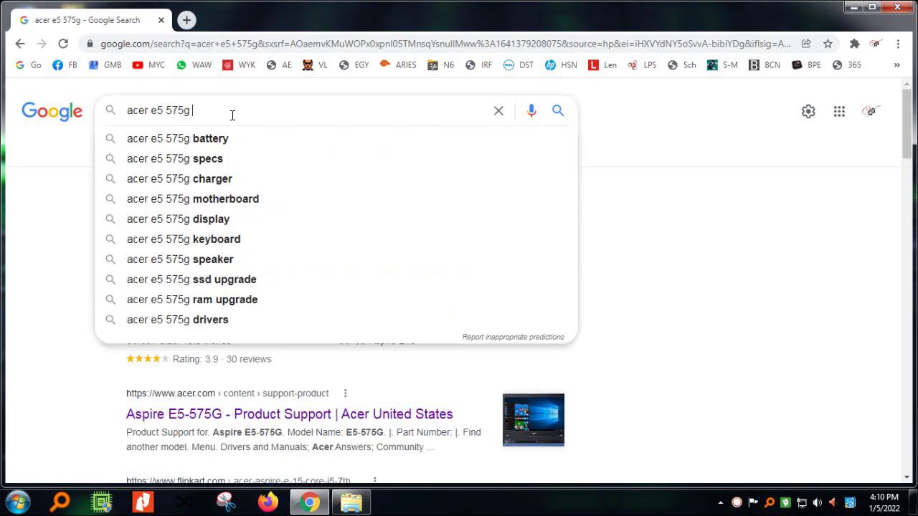
pyautogui.write('bios up')
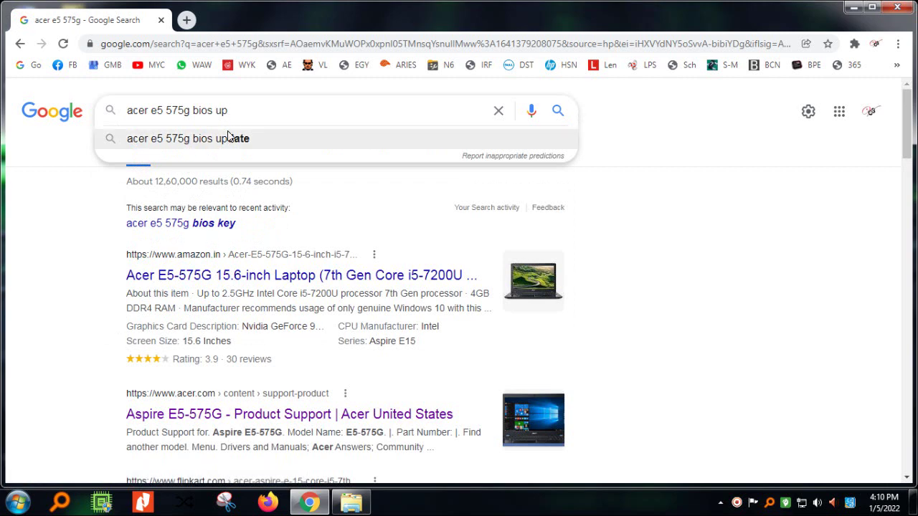
pyautogui.click(232, 138)
pyautogui.click(233, 230)
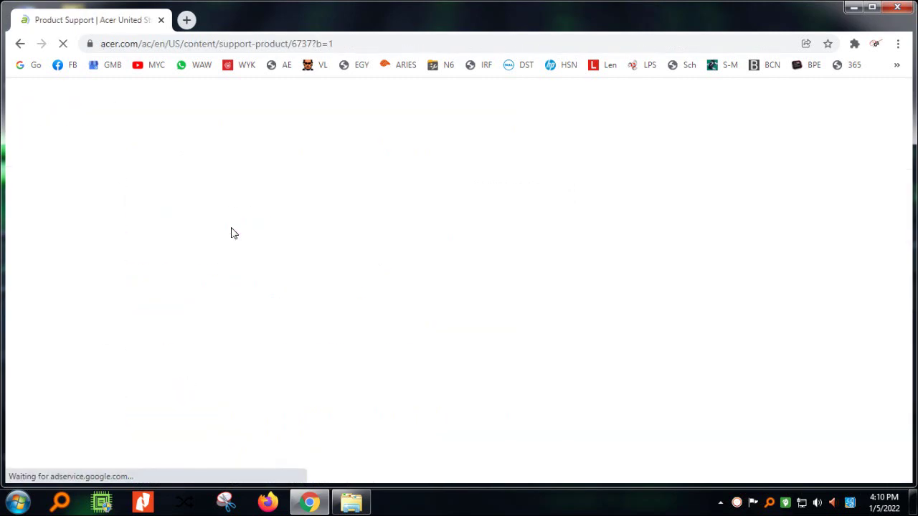
# Download the version 1.47 BIOS from the BIOS/Firmware list and open its download folder with the browser minimized.
pyautogui.scroll(-7, 379, 304)
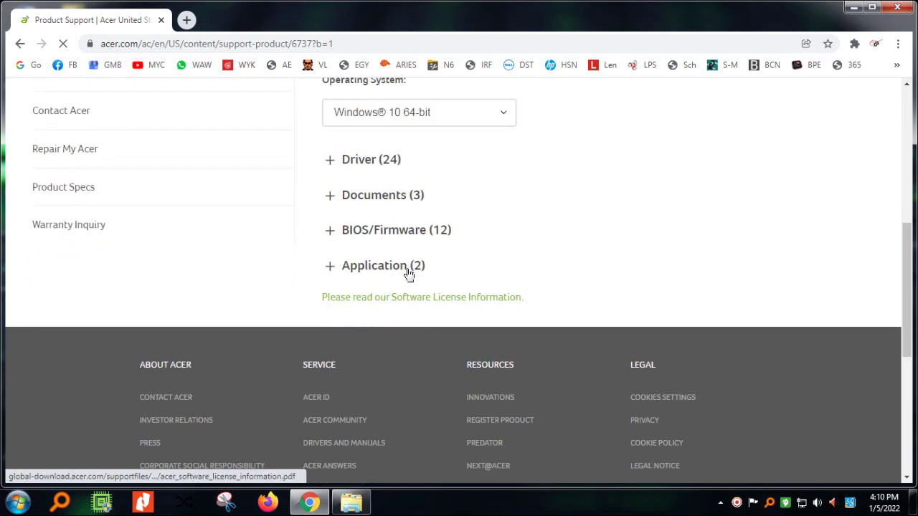
pyautogui.click(395, 231)
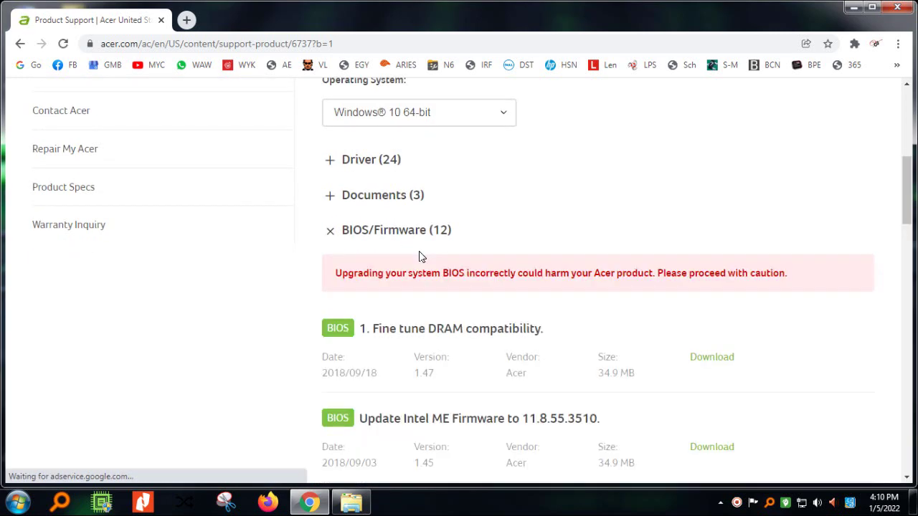
pyautogui.click(724, 359)
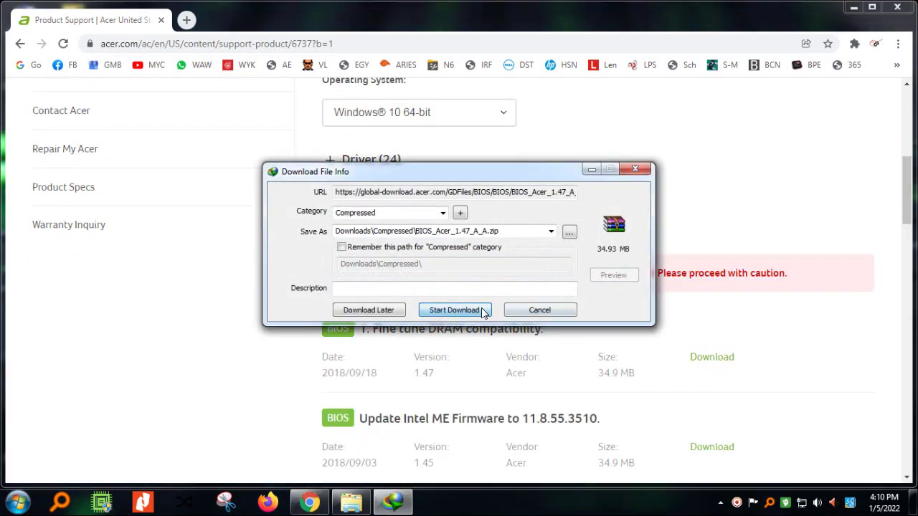
pyautogui.click(478, 311)
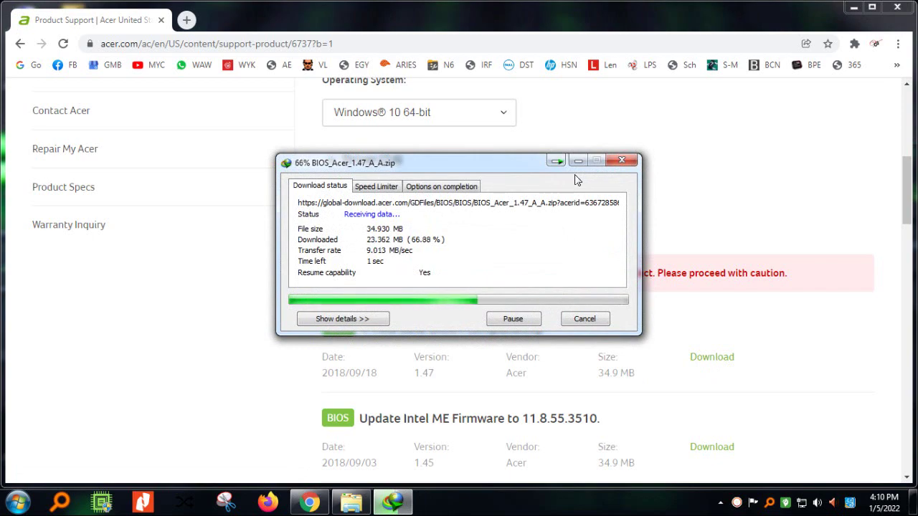
pyautogui.click(853, 7)
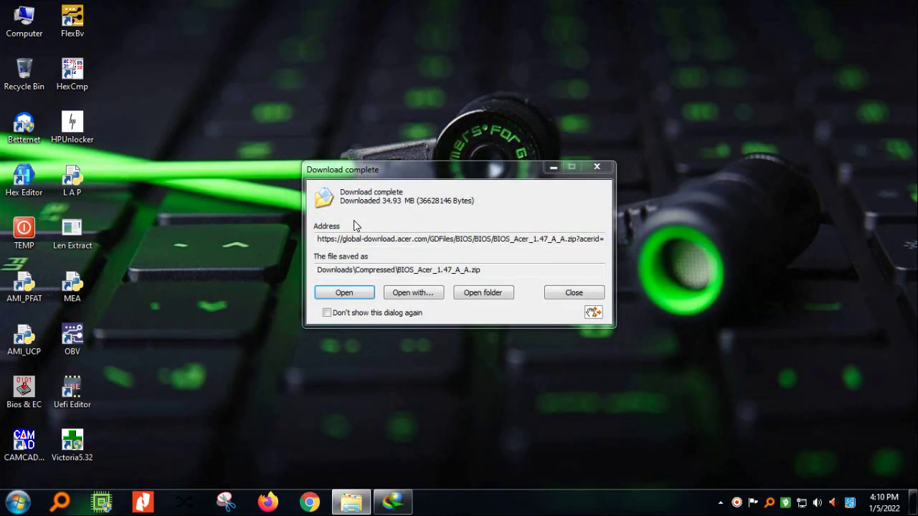
pyautogui.click(483, 292)
pyautogui.click(436, 314)
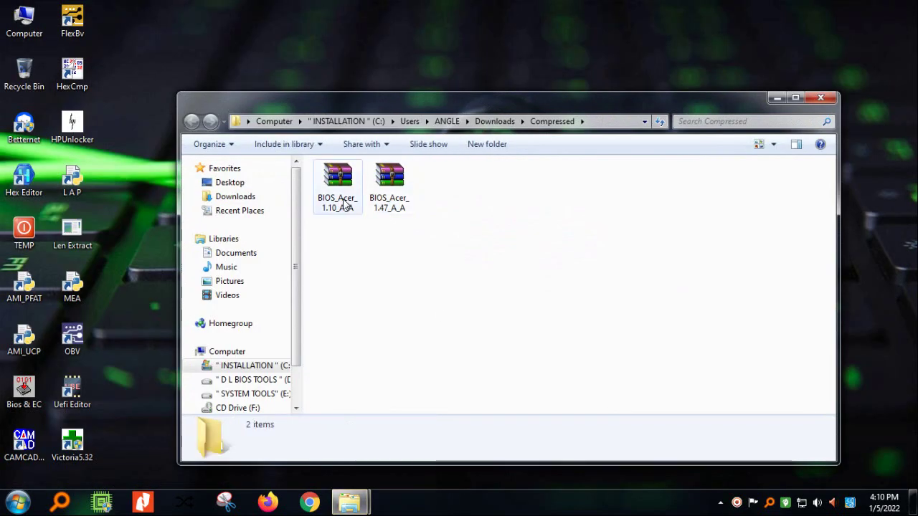
# Extract the BIOS_Acer_1.10_A_A and BIOS_Acer_1.47_A_A archives into the Compressed folder.
pyautogui.rightClick(337, 185)
pyautogui.click(366, 202)
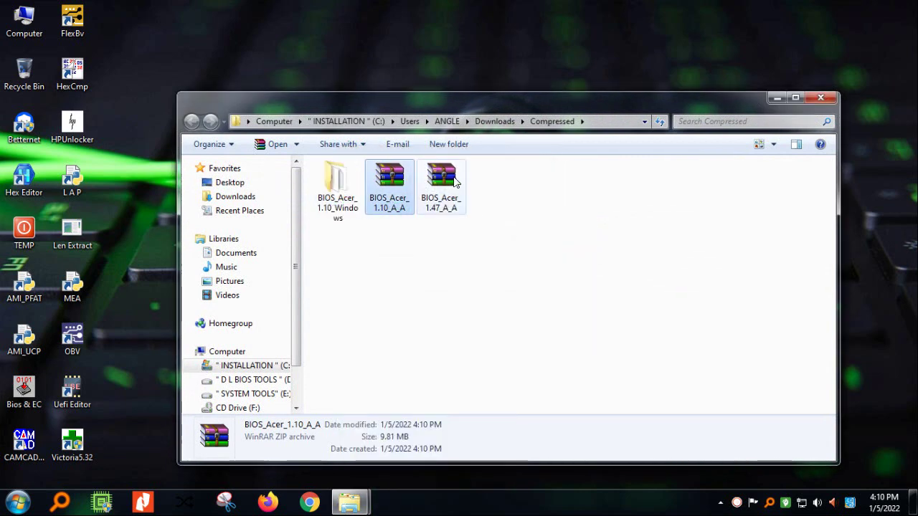
pyautogui.rightClick(454, 183)
pyautogui.click(498, 199)
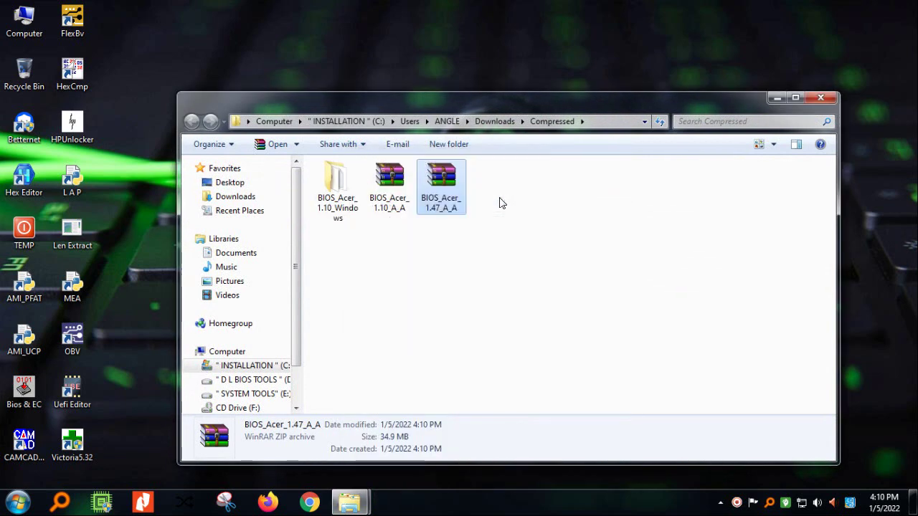
# Delete the two BIOS ZIP archives, keeping only the extracted folders.
pyautogui.moveTo(533, 268); pyautogui.dragTo(442, 177)
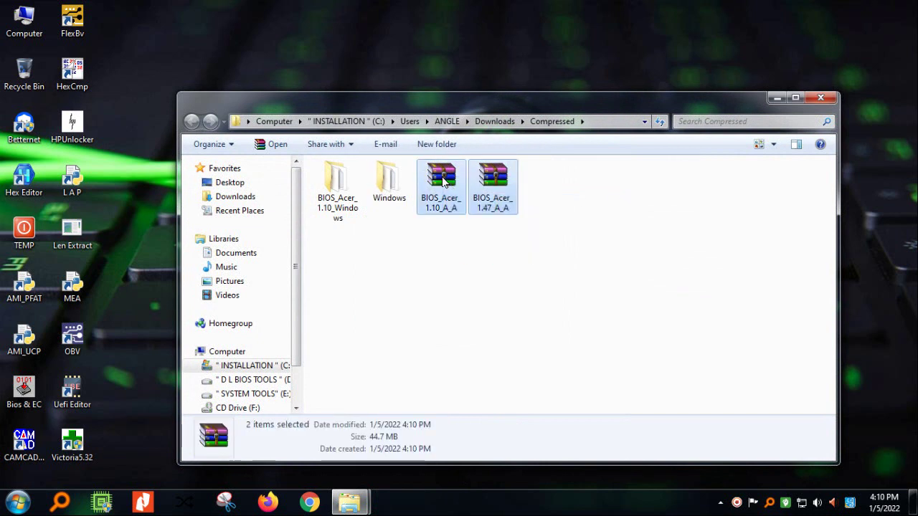
pyautogui.press('Delete')
pyautogui.press('Return')
# Load Z5AL110W from the BIOS_Acer_1.10_Windows folder into the Phoenix/Insyde BIOS Extractor and run the extraction.
pyautogui.doubleClick(362, 200)
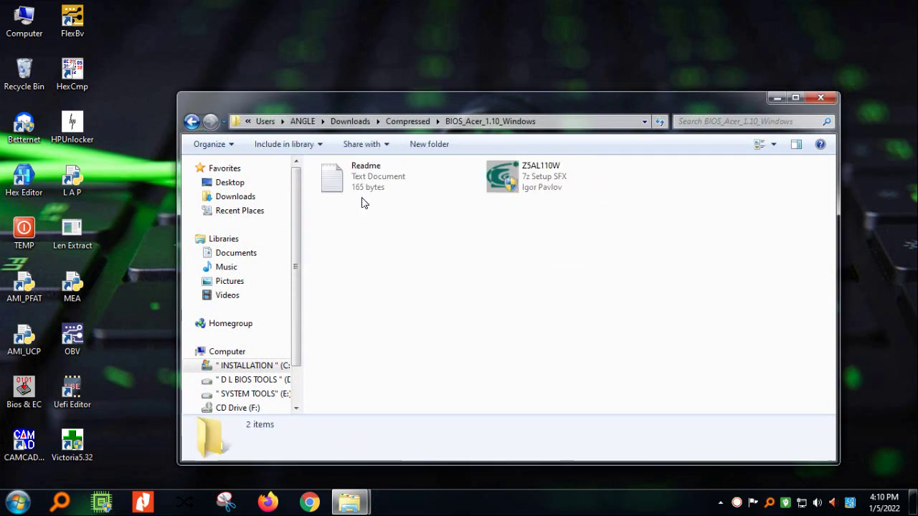
pyautogui.doubleClick(24, 387)
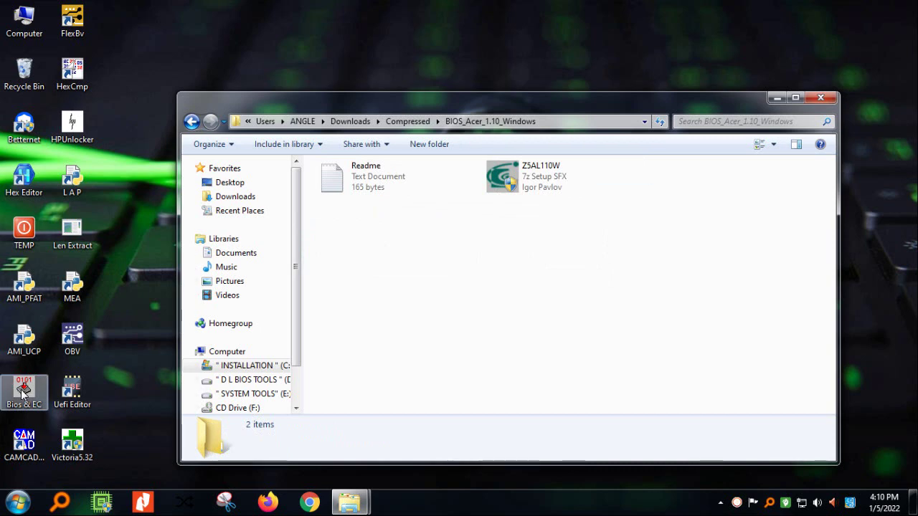
pyautogui.moveTo(514, 203); pyautogui.dragTo(314, 267)
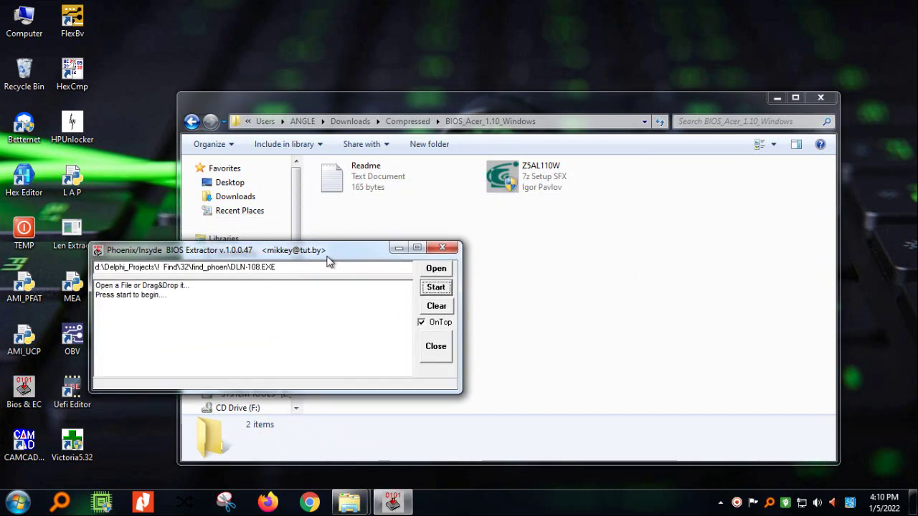
pyautogui.moveTo(500, 181); pyautogui.dragTo(294, 330)
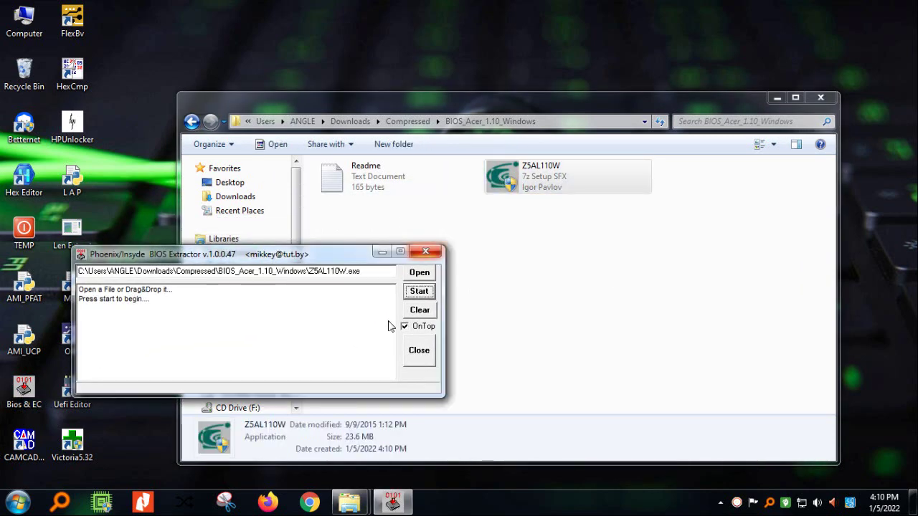
pyautogui.click(418, 292)
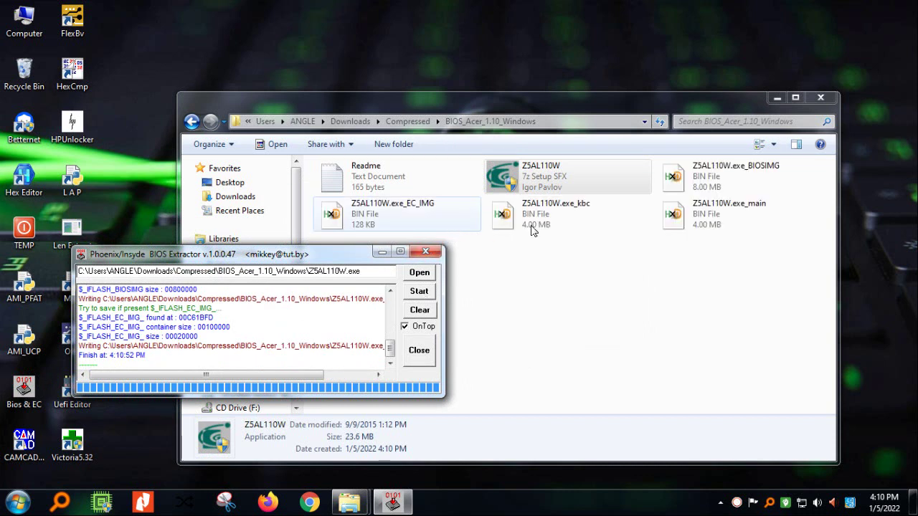
# Examine the hex contents of the extracted Z5AL110W.exe_kbc and Z5AL110W.exe_main BIN files in HxD, one after the other.
pyautogui.click(702, 181)
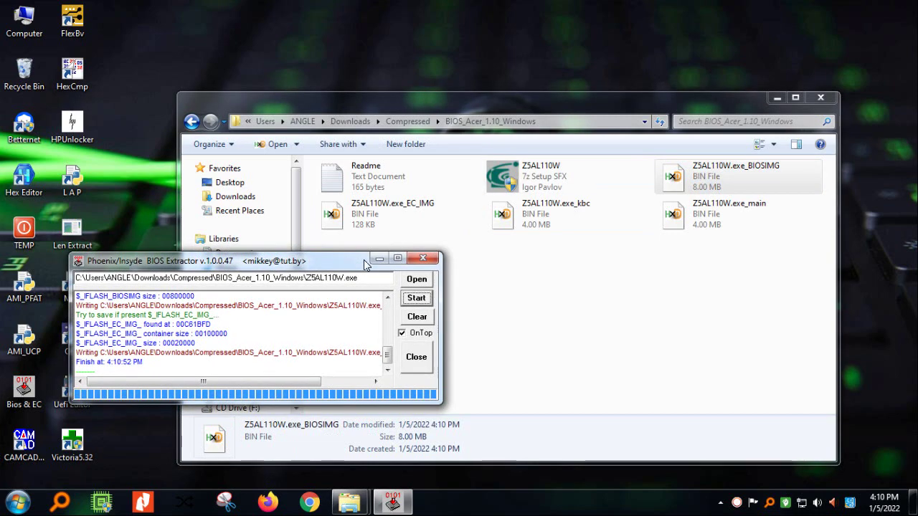
pyautogui.click(380, 253)
pyautogui.doubleClick(592, 215)
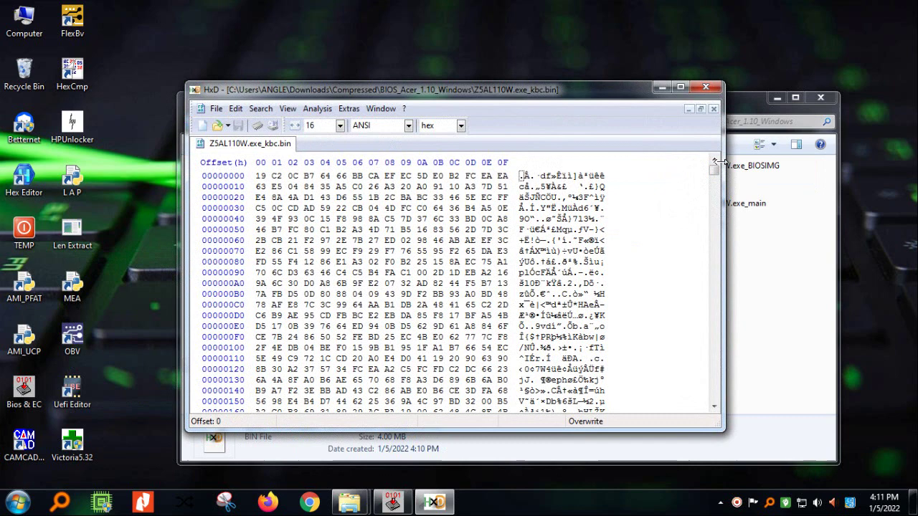
pyautogui.click(706, 87)
pyautogui.doubleClick(721, 209)
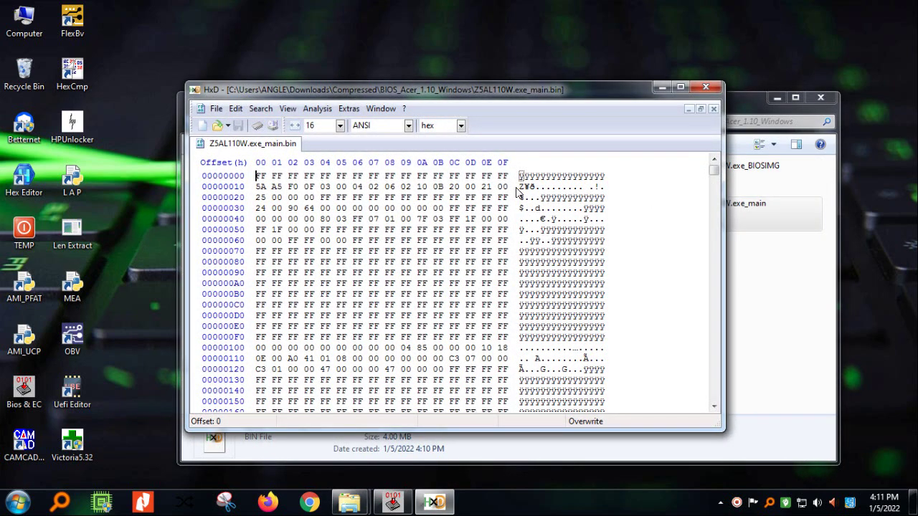
# Examine the header bytes at offset 10 and the end of the Z5AL110W.exe_main file in HxD, and close it.
pyautogui.moveTo(265, 187); pyautogui.dragTo(344, 186)
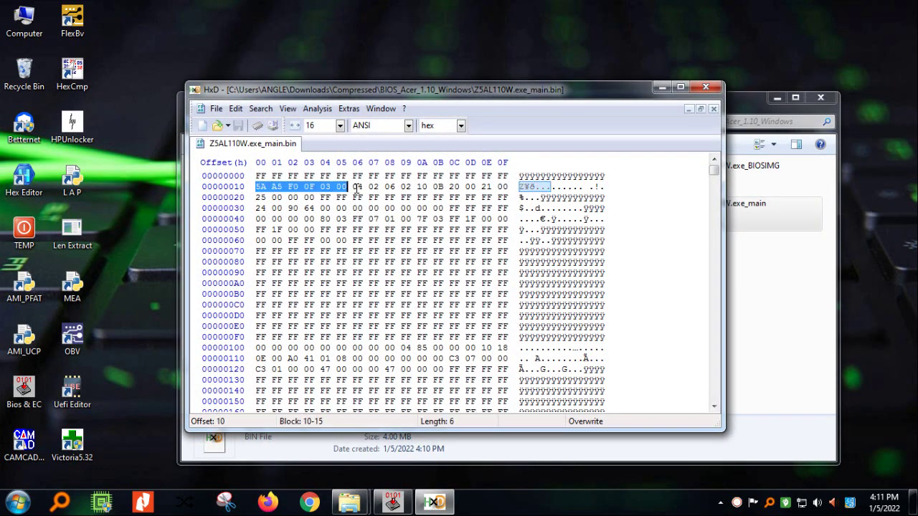
pyautogui.moveTo(713, 169); pyautogui.dragTo(703, 410)
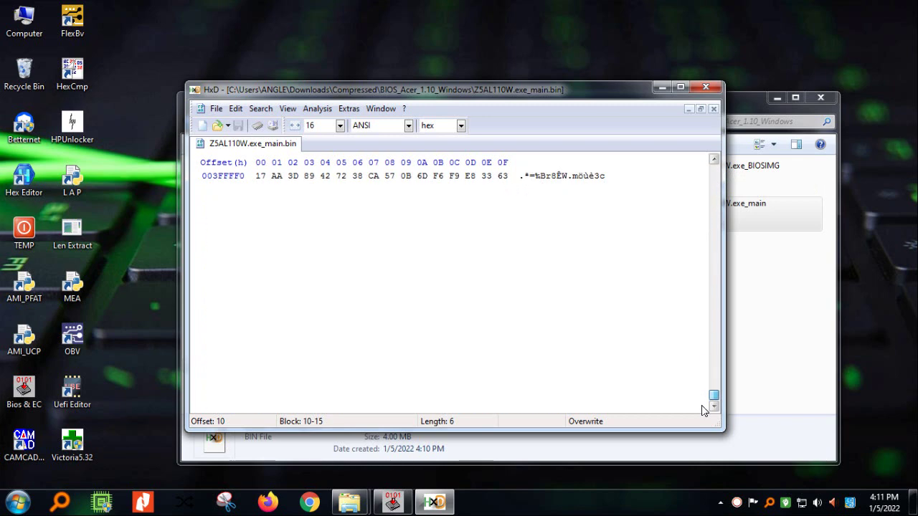
pyautogui.scroll(3, 408, 281)
pyautogui.click(706, 87)
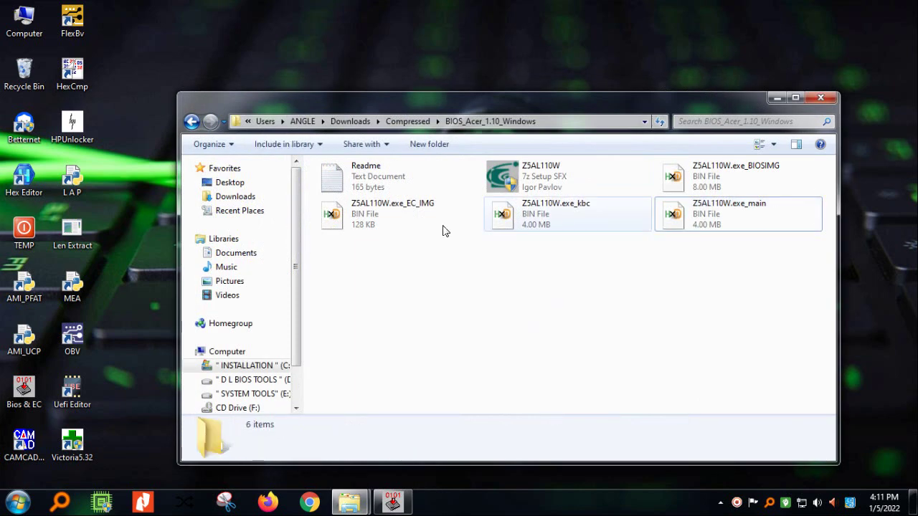
# Open Z5AL110W.exe_kbc in HxD, inspect the first eight bytes of row 003FFFD0 near the file's end, and close it.
pyautogui.doubleClick(529, 226)
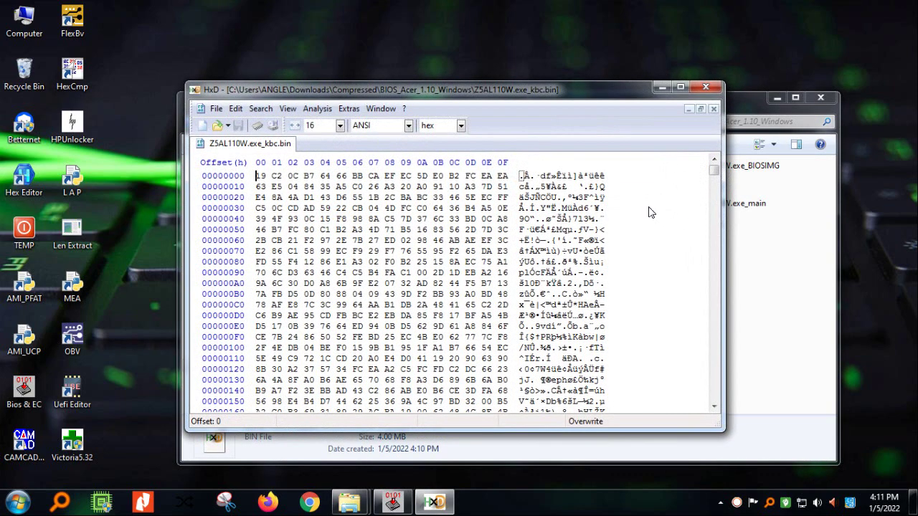
pyautogui.moveTo(715, 172); pyautogui.dragTo(715, 399)
pyautogui.scroll(3, 466, 258)
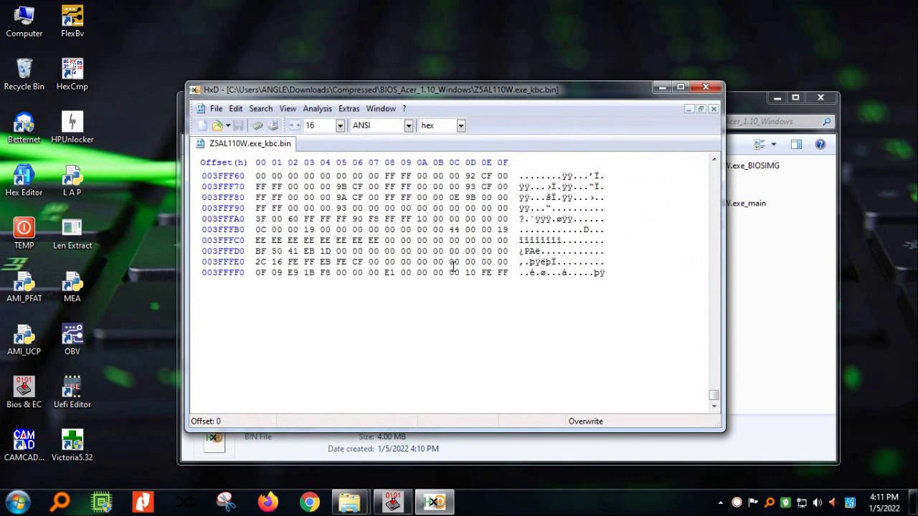
pyautogui.moveTo(257, 251); pyautogui.dragTo(385, 252)
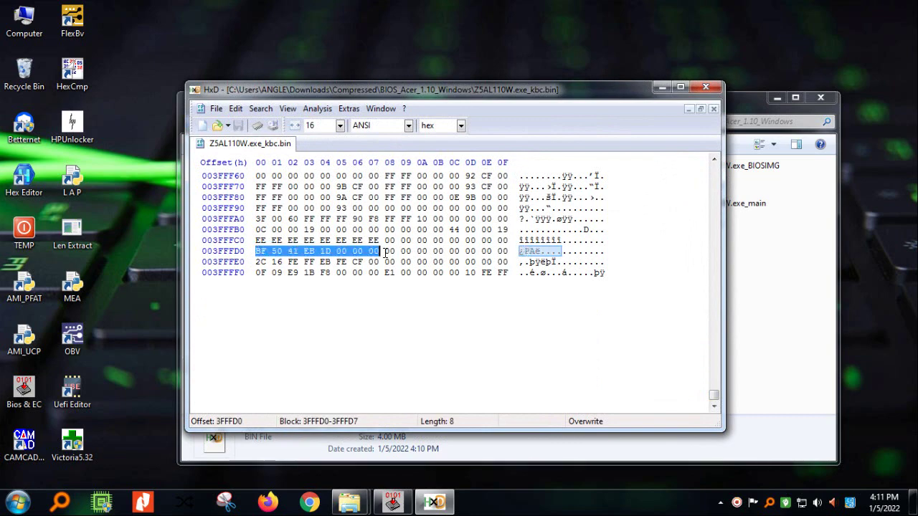
pyautogui.click(718, 86)
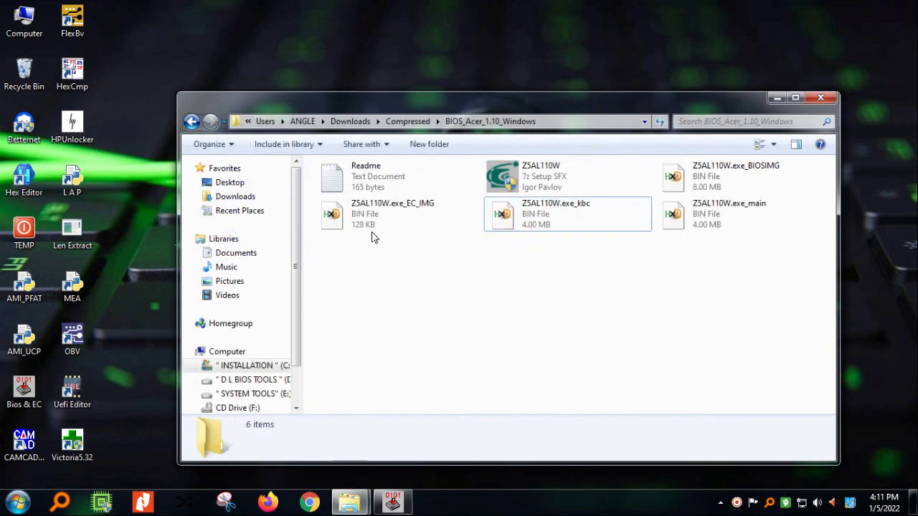
# Examine the hex contents of Z5AL110W.exe_EC_IMG in HxD and return to the extracted files.
pyautogui.doubleClick(367, 225)
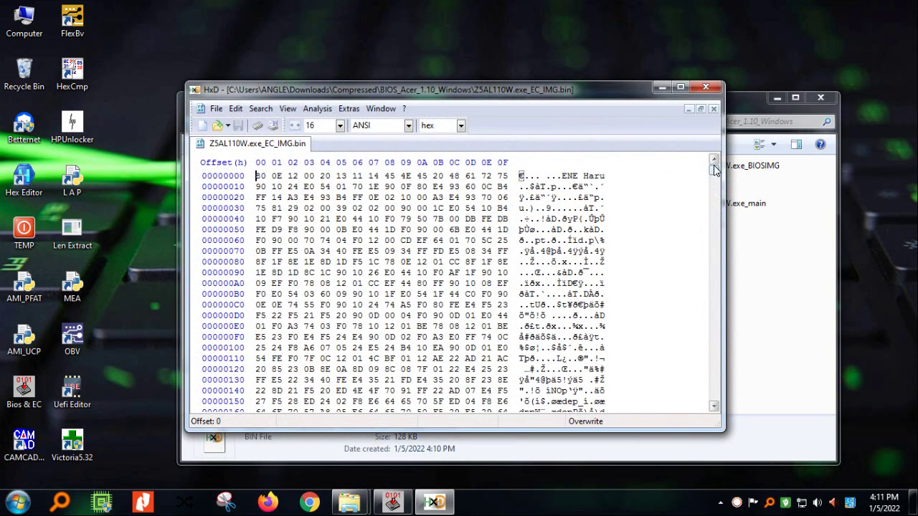
pyautogui.moveTo(713, 177); pyautogui.dragTo(718, 95)
pyautogui.click(717, 91)
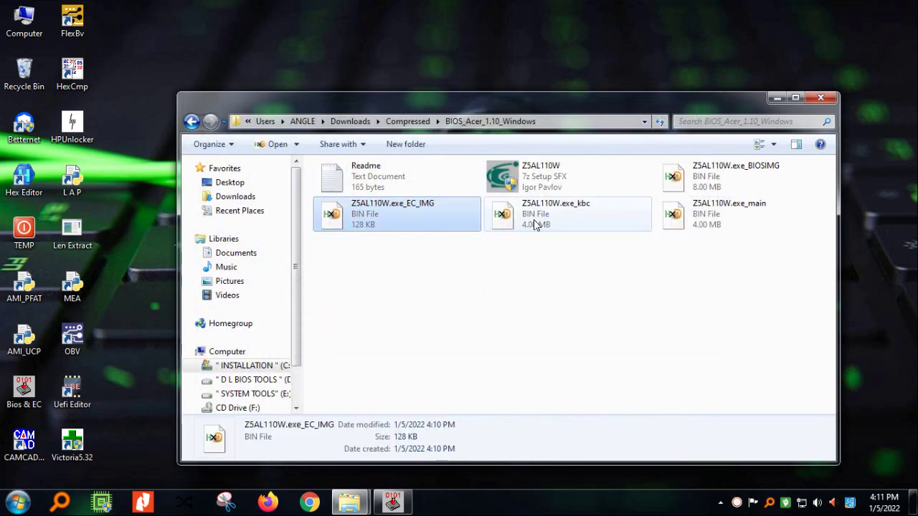
pyautogui.click(701, 228)
pyautogui.click(560, 272)
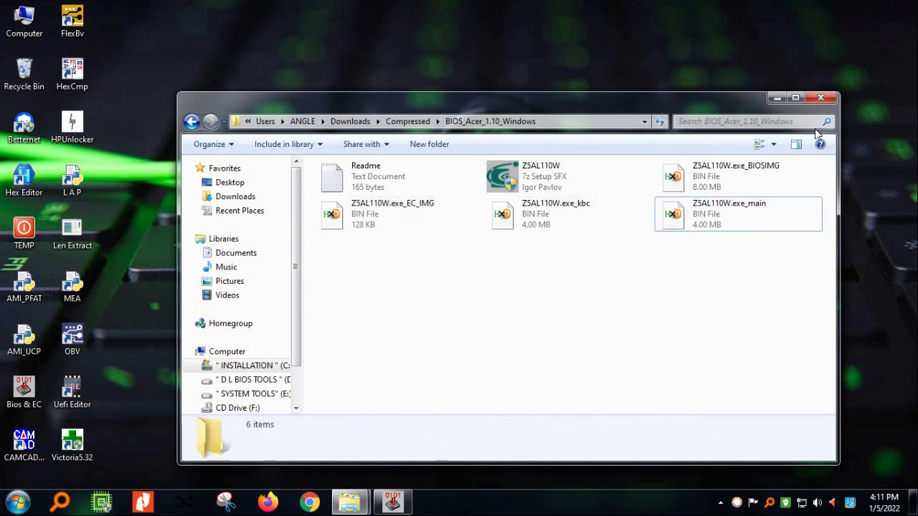
# Open the Windows folder inside Compressed and bring up the Phoenix/Insyde BIOS Extractor.
pyautogui.click(404, 120)
pyautogui.doubleClick(405, 197)
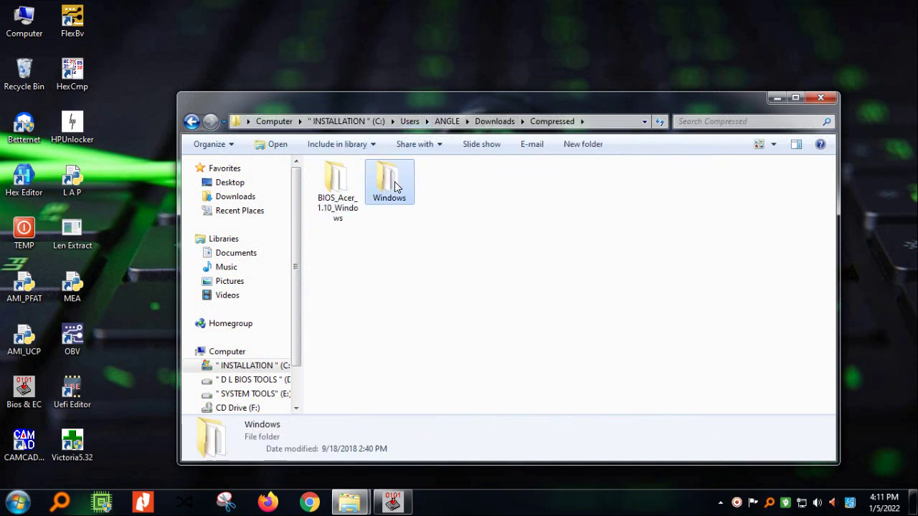
pyautogui.click(392, 504)
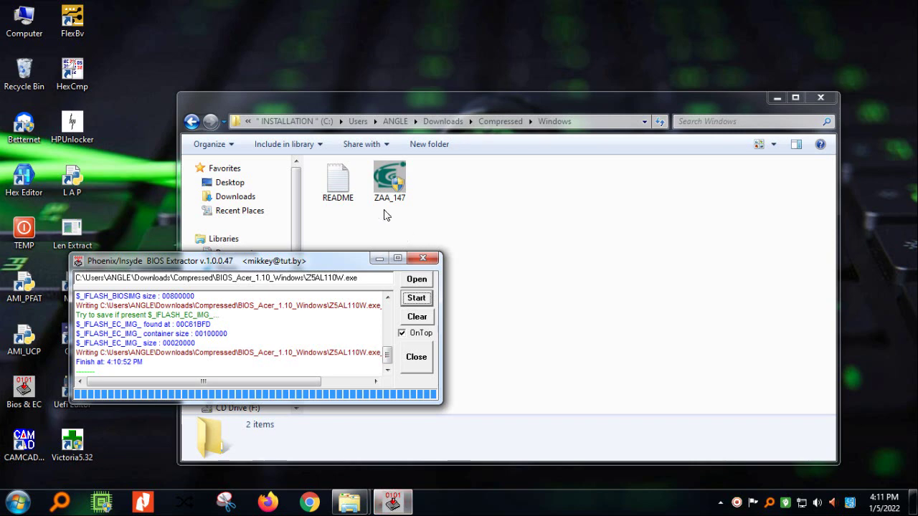
# Try to extract the ZAA_147 application with the Phoenix/Insyde BIOS Extractor.
pyautogui.moveTo(389, 180); pyautogui.dragTo(309, 325)
pyautogui.click(411, 300)
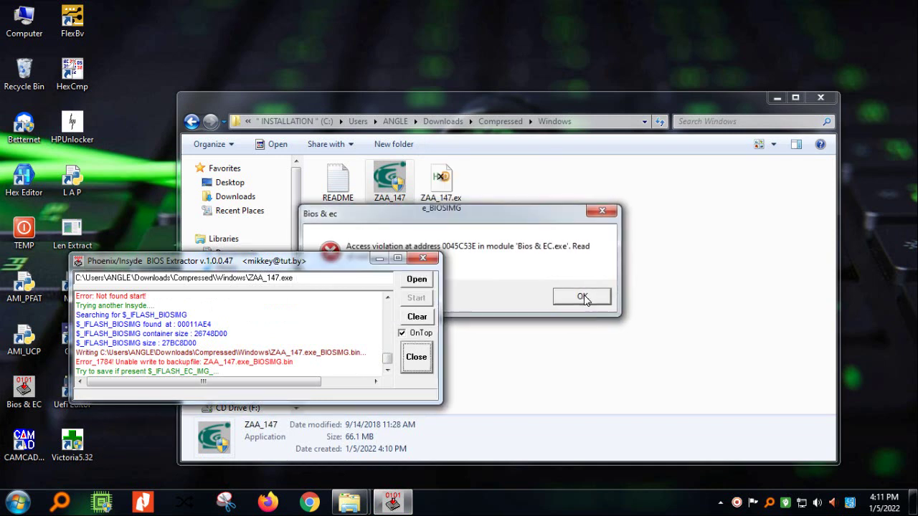
pyautogui.click(581, 296)
# Load ZAA_147.exe_BIOSIMG into the extractor, clear the extraction log, and delete that BIN file from the Windows folder.
pyautogui.moveTo(441, 183); pyautogui.dragTo(346, 332)
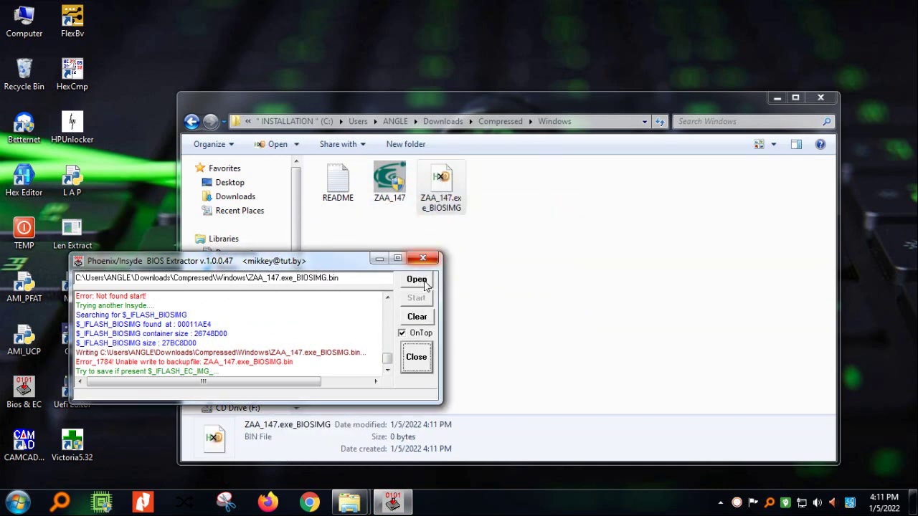
pyautogui.click(415, 317)
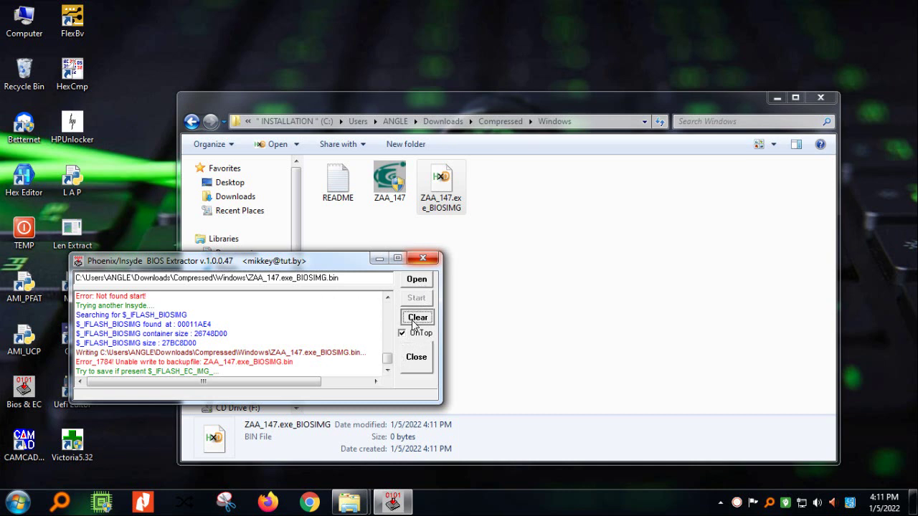
pyautogui.click(443, 189)
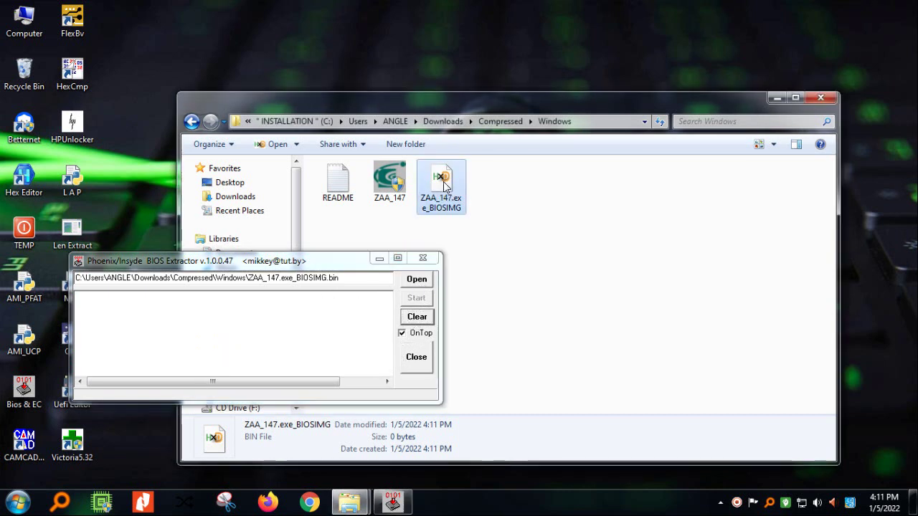
pyautogui.moveTo(445, 183); pyautogui.dragTo(29, 81)
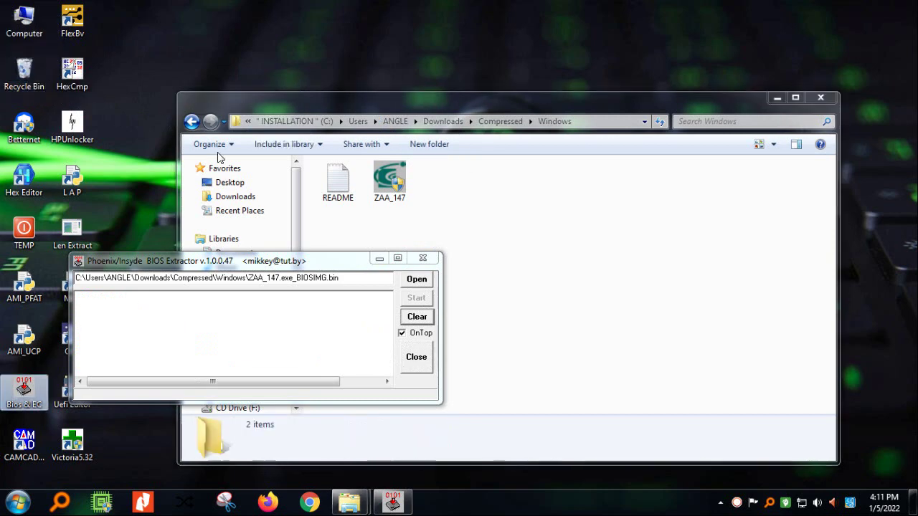
# Open ZAA_147 as an archive in WinRAR and locate its FD files, keeping the extractor window out of the way.
pyautogui.rightClick(388, 181)
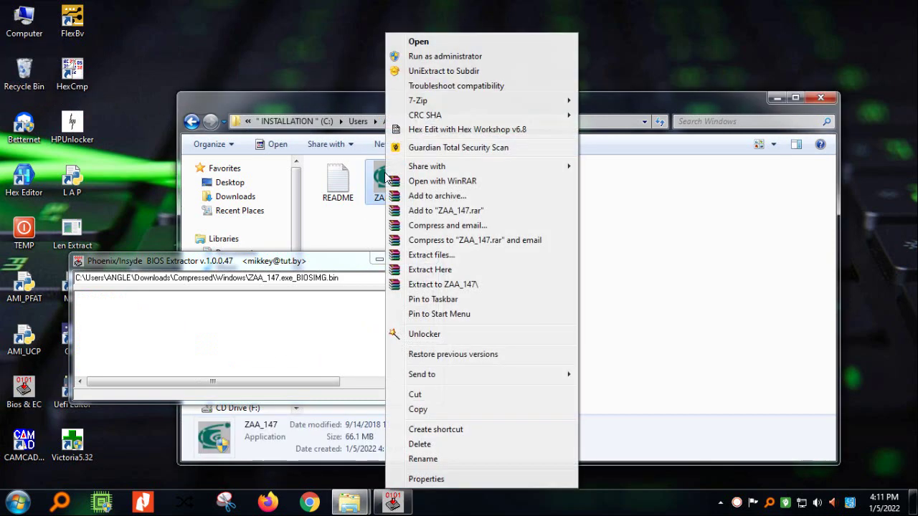
pyautogui.click(436, 180)
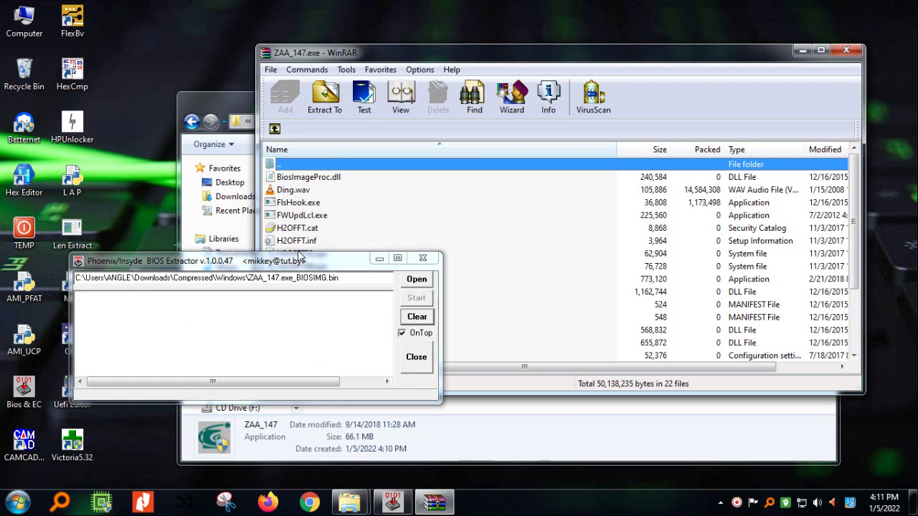
pyautogui.moveTo(294, 270); pyautogui.dragTo(261, 377)
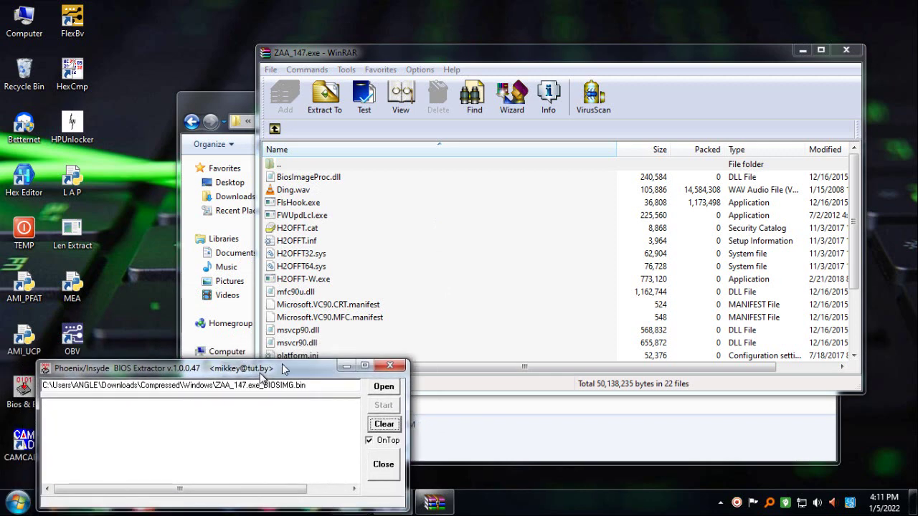
pyautogui.click(434, 279)
pyautogui.scroll(-3, 488, 283)
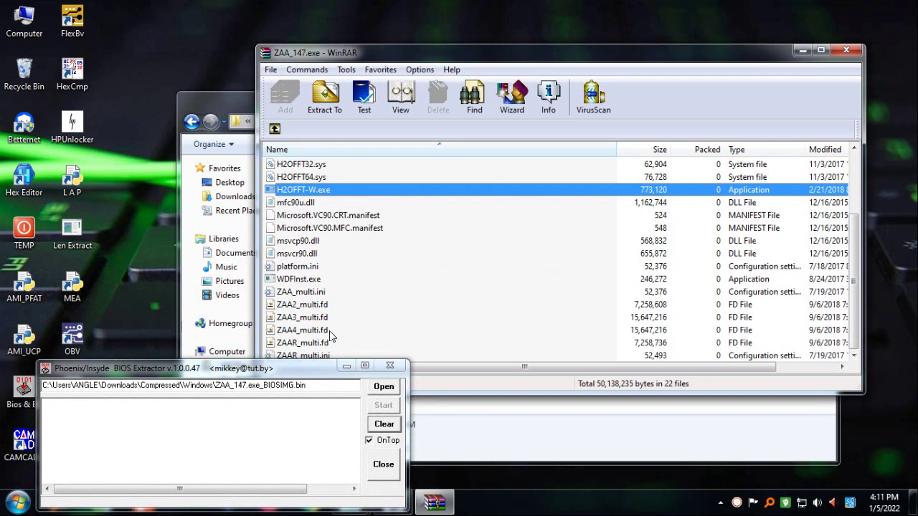
# Extract ZAA2_multi.fd, ZAA3_multi.fd, ZAA4_multi.fd and ZAAR_multi.fd from the archive into the Windows folder.
pyautogui.click(309, 306)
pyautogui.keyDown('shift'); pyautogui.click(313, 343); pyautogui.keyUp('shift')
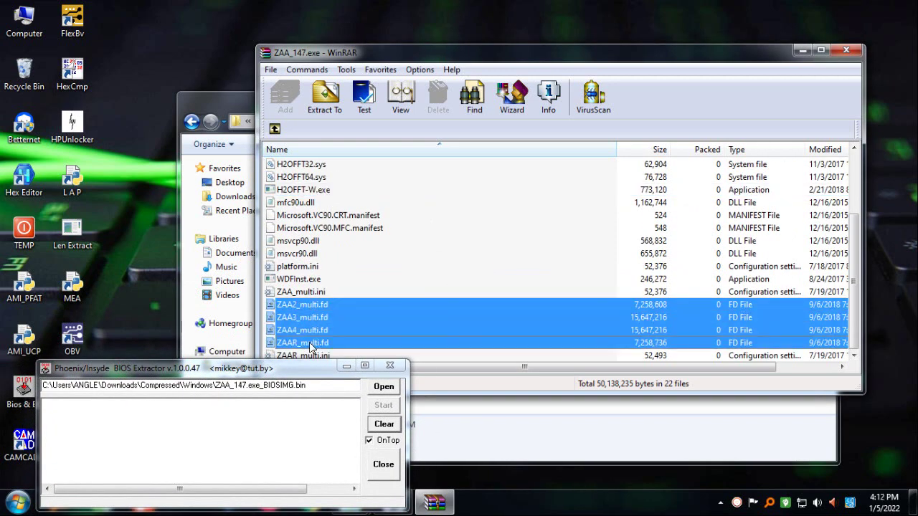
pyautogui.moveTo(373, 52); pyautogui.dragTo(676, 25)
pyautogui.moveTo(607, 284); pyautogui.dragTo(475, 266)
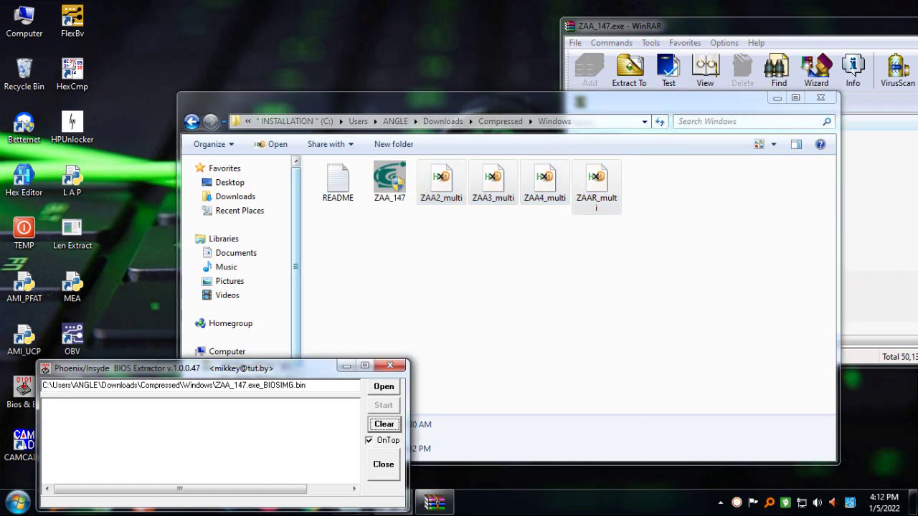
# Restart the Phoenix/Insyde BIOS Extractor, load ZAA2_multi from the Windows folder, and run the extraction.
pyautogui.moveTo(291, 367); pyautogui.dragTo(282, 236)
pyautogui.click(508, 254)
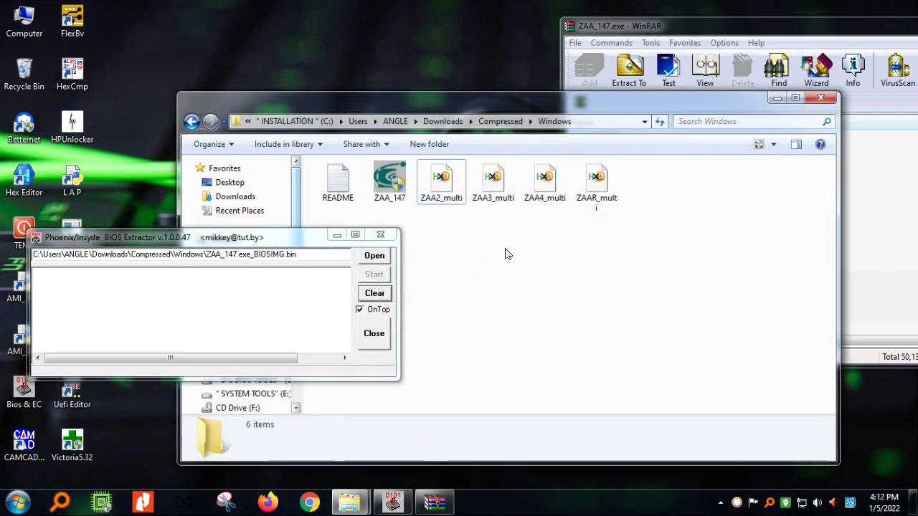
pyautogui.click(439, 192)
pyautogui.moveTo(265, 295); pyautogui.dragTo(266, 295)
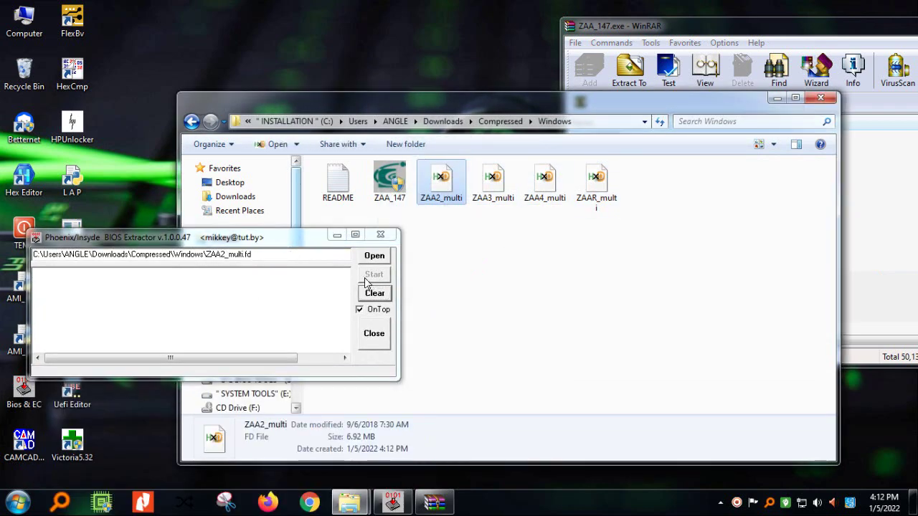
pyautogui.click(380, 235)
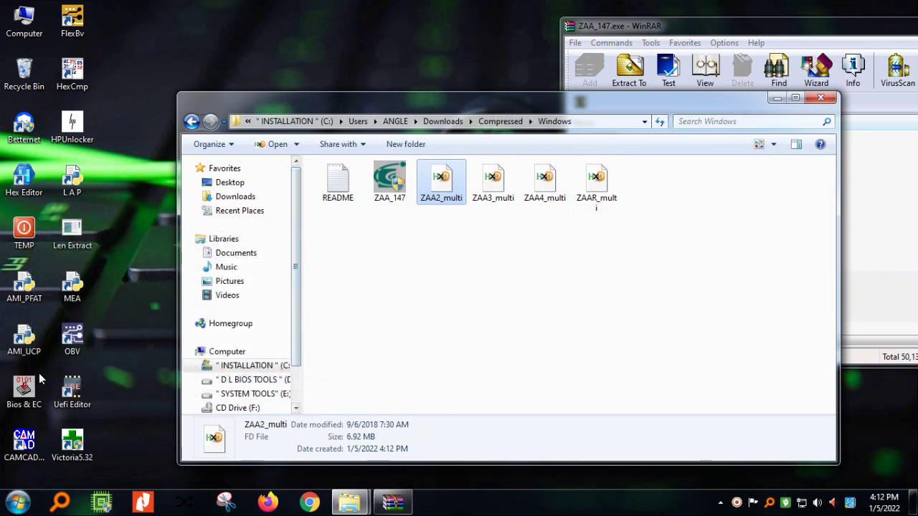
pyautogui.doubleClick(23, 389)
pyautogui.moveTo(456, 195); pyautogui.dragTo(232, 298)
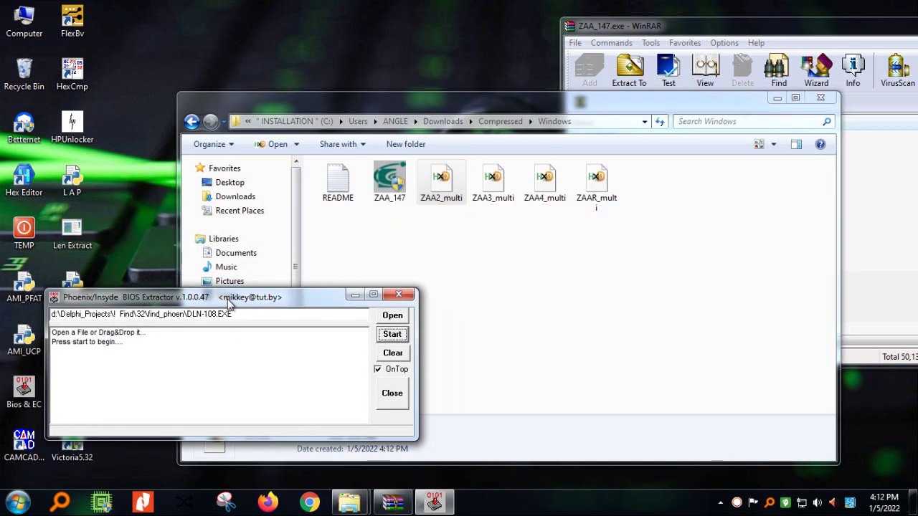
pyautogui.moveTo(441, 182); pyautogui.dragTo(364, 343)
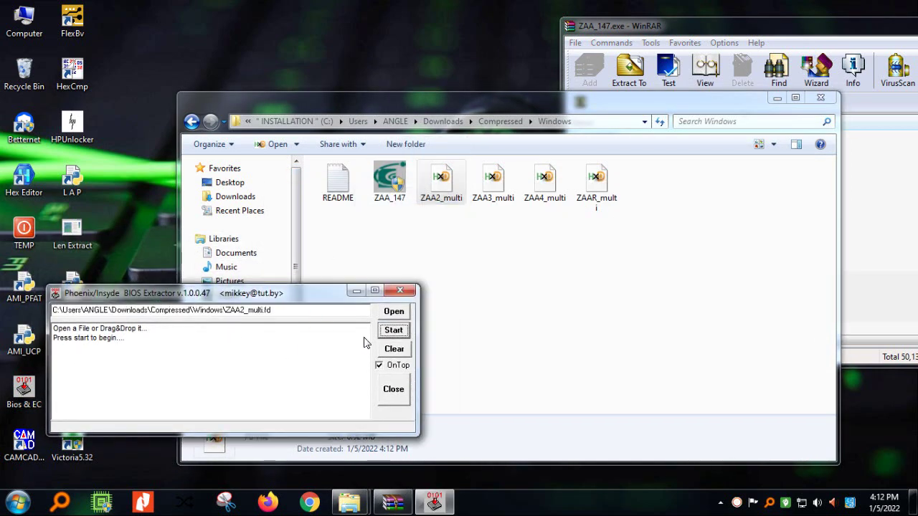
pyautogui.click(394, 330)
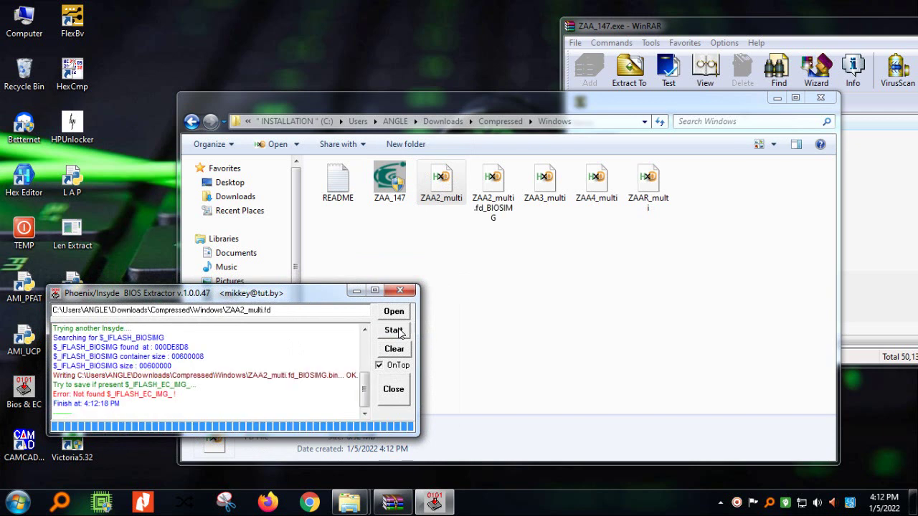
# Show the Windows folder in Details view, extract ZAA3_multi with the BIOS Extractor, and select the resulting BIOSIMG file.
pyautogui.click(776, 145)
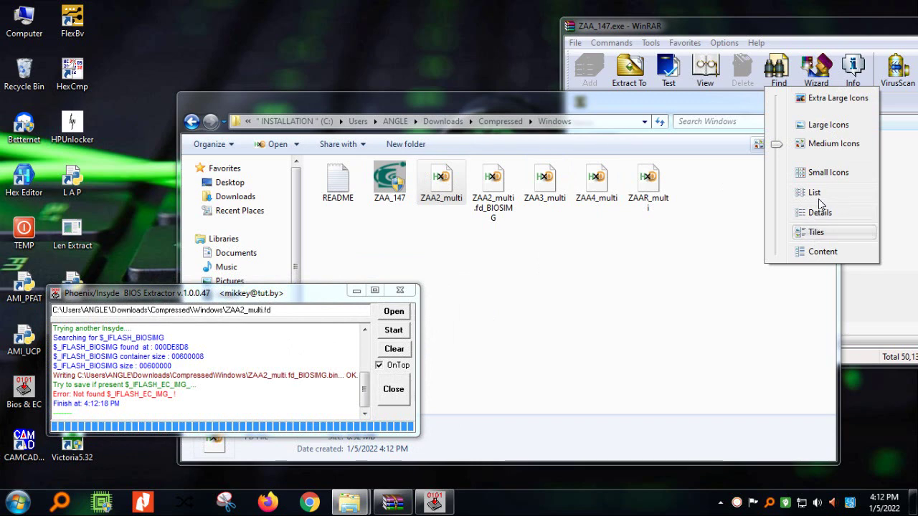
pyautogui.click(820, 212)
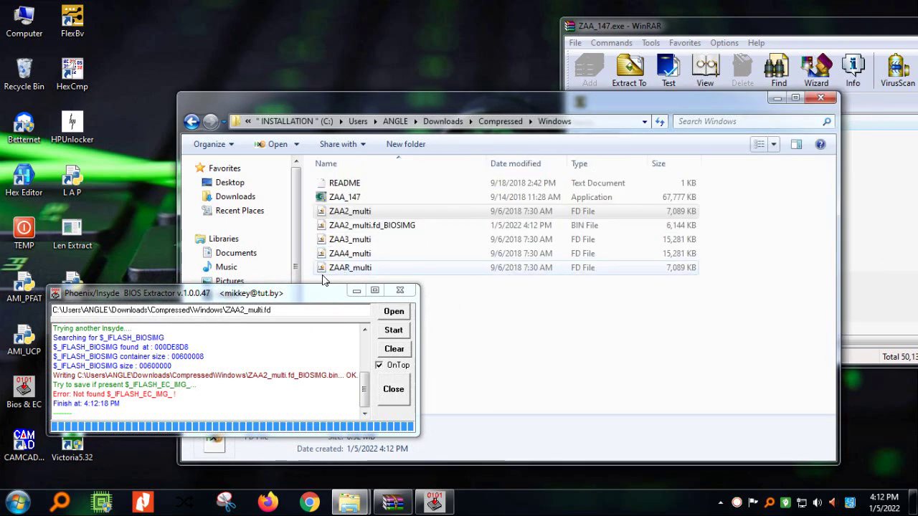
pyautogui.moveTo(298, 294); pyautogui.dragTo(395, 306)
pyautogui.click(361, 245)
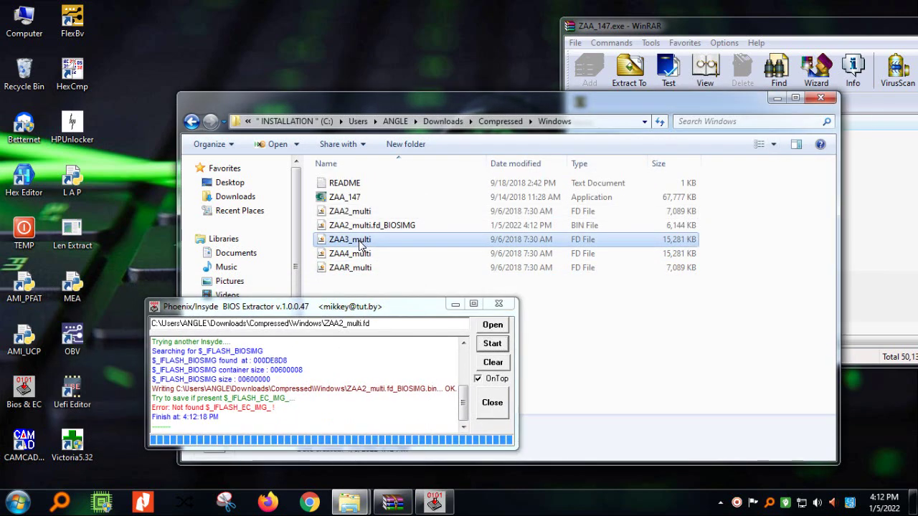
pyautogui.moveTo(361, 246); pyautogui.dragTo(351, 324)
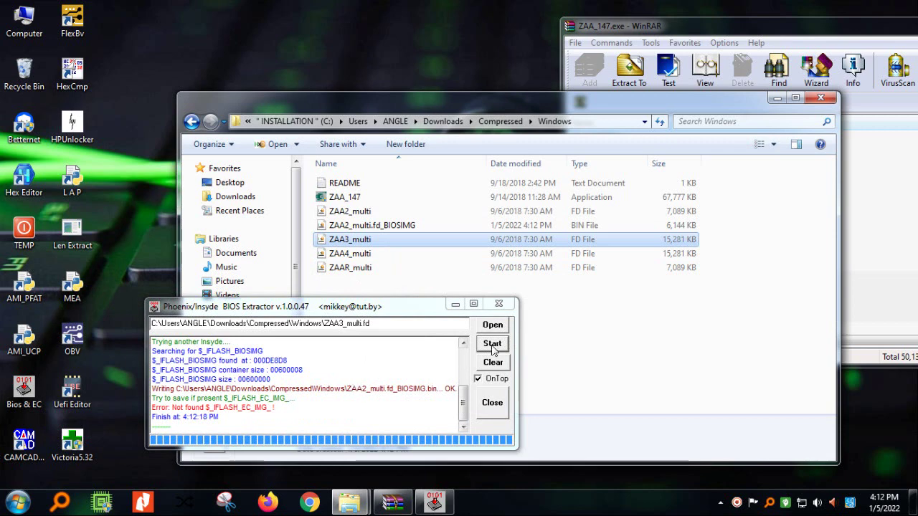
pyautogui.click(492, 345)
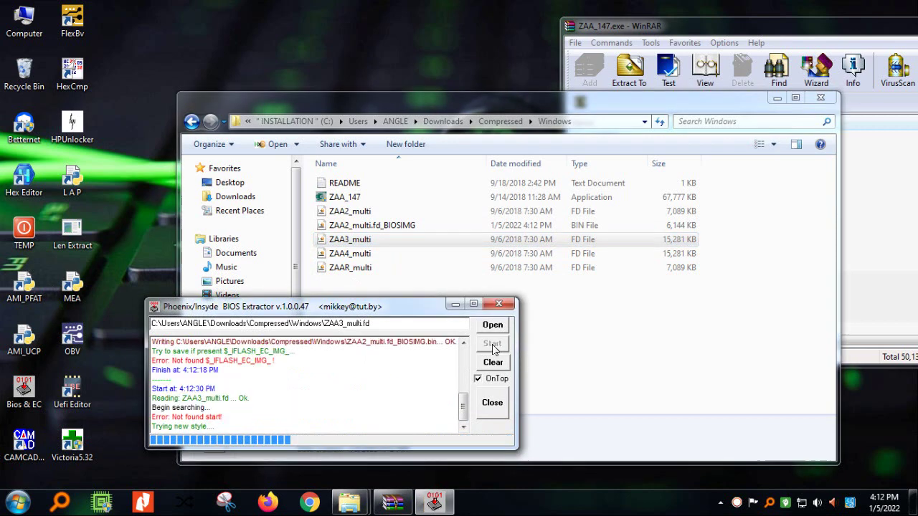
pyautogui.click(383, 259)
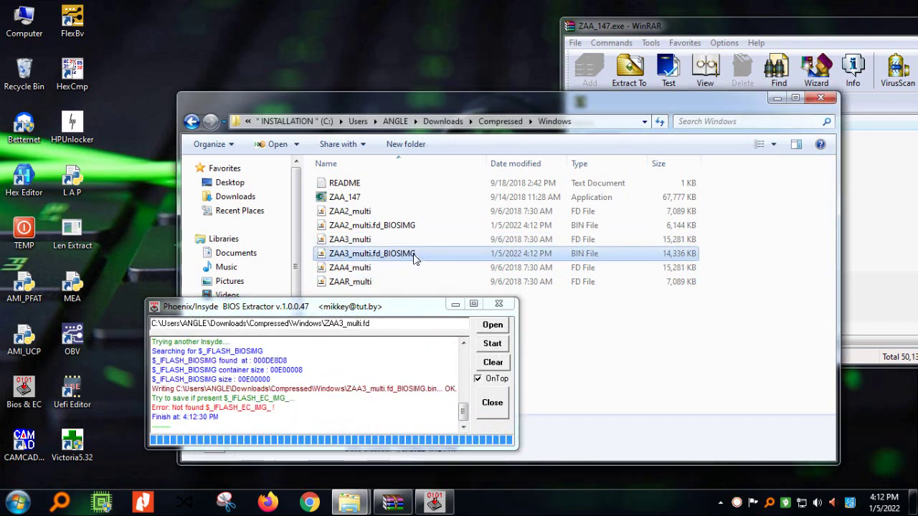
# Extract ZAA4_multi and ZAAR_multi with the BIOS Extractor, moving its window aside to reach the second file.
pyautogui.click(361, 269)
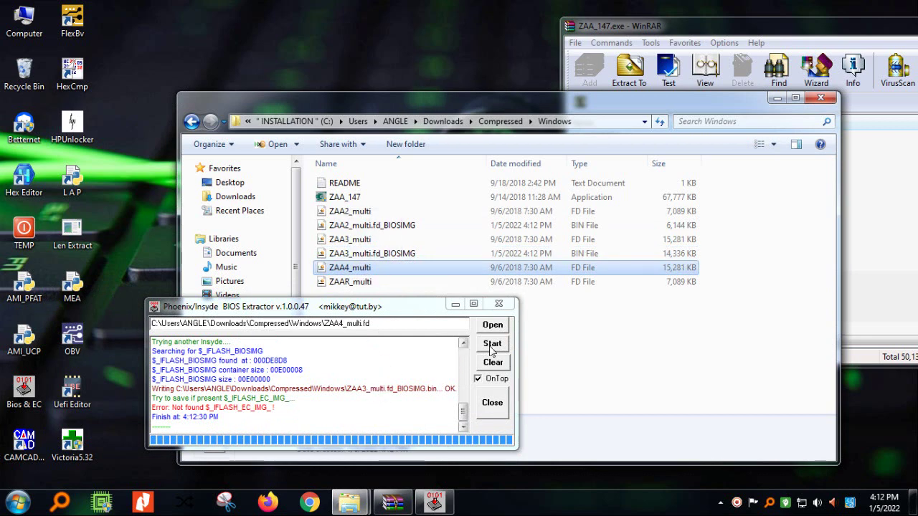
pyautogui.click(492, 345)
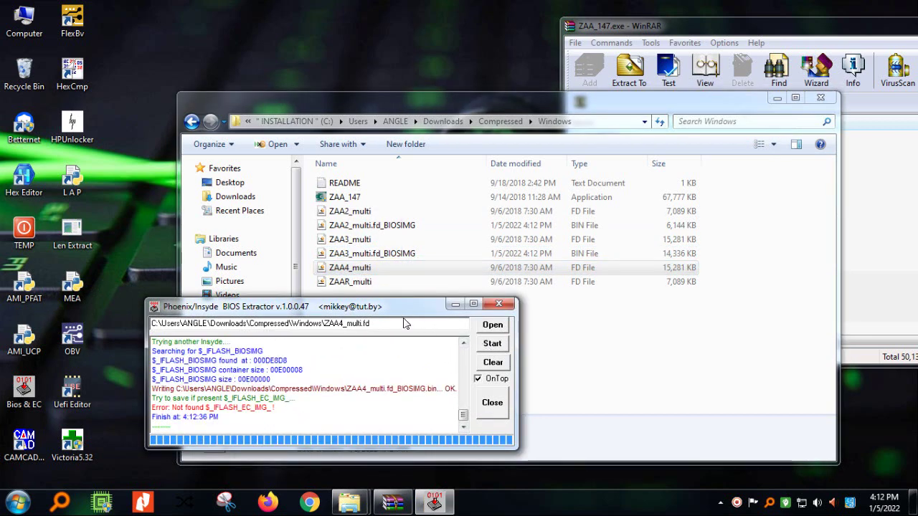
pyautogui.moveTo(390, 308); pyautogui.dragTo(386, 357)
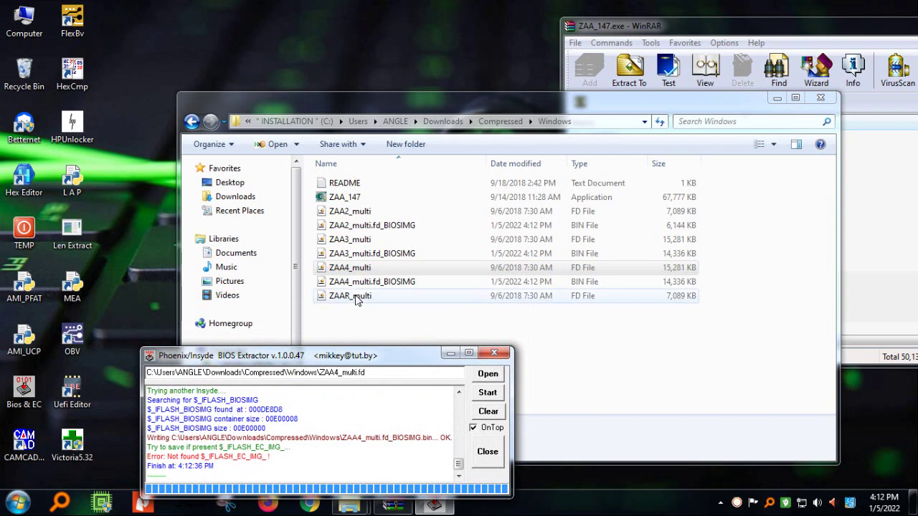
pyautogui.moveTo(358, 300); pyautogui.dragTo(367, 412)
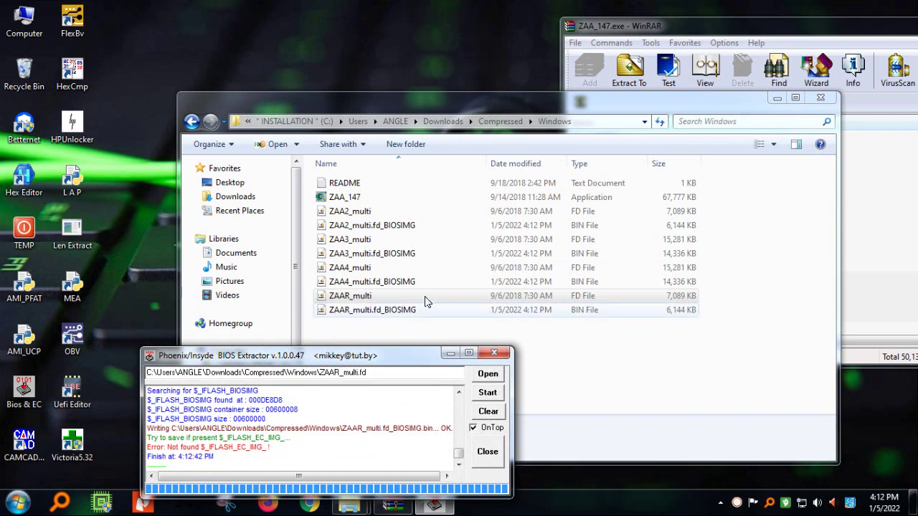
# Open ZAA2_multi.fd in HxD, close the BIOS Extractor, and examine the file's beginning and end before closing it.
pyautogui.click(371, 228)
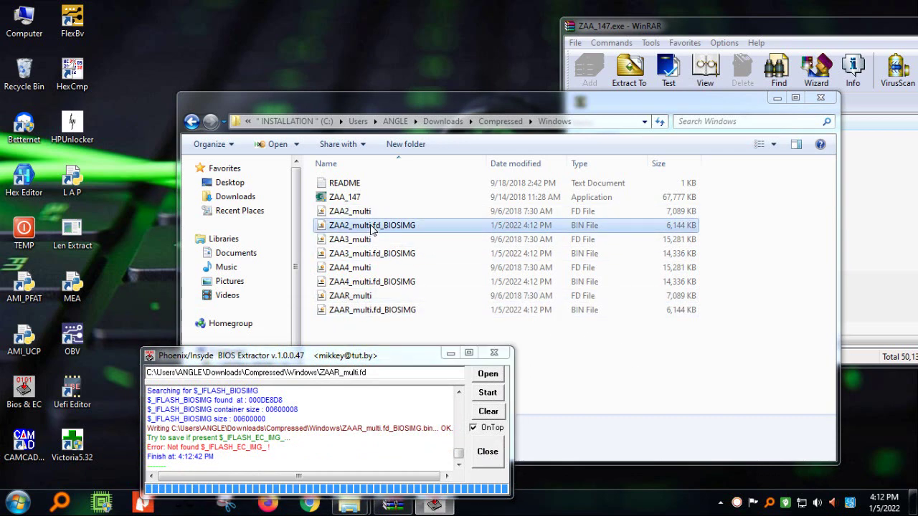
pyautogui.doubleClick(366, 213)
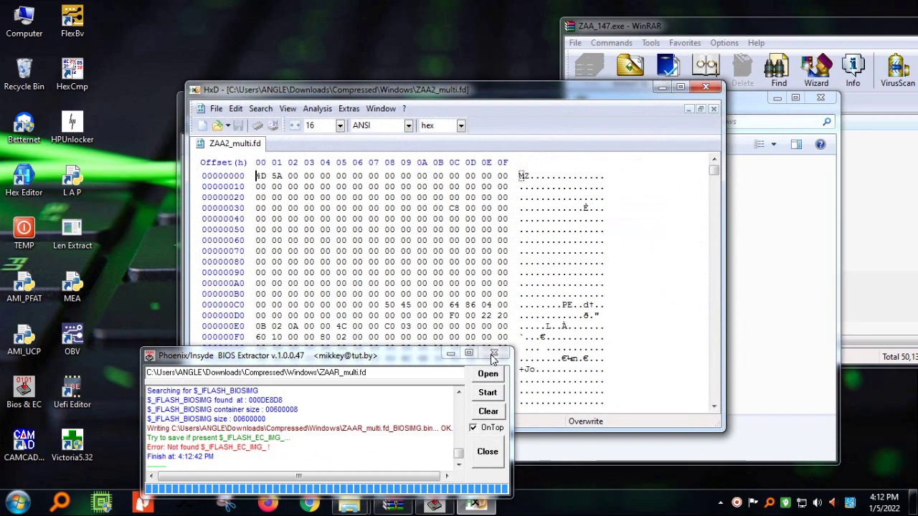
pyautogui.click(493, 354)
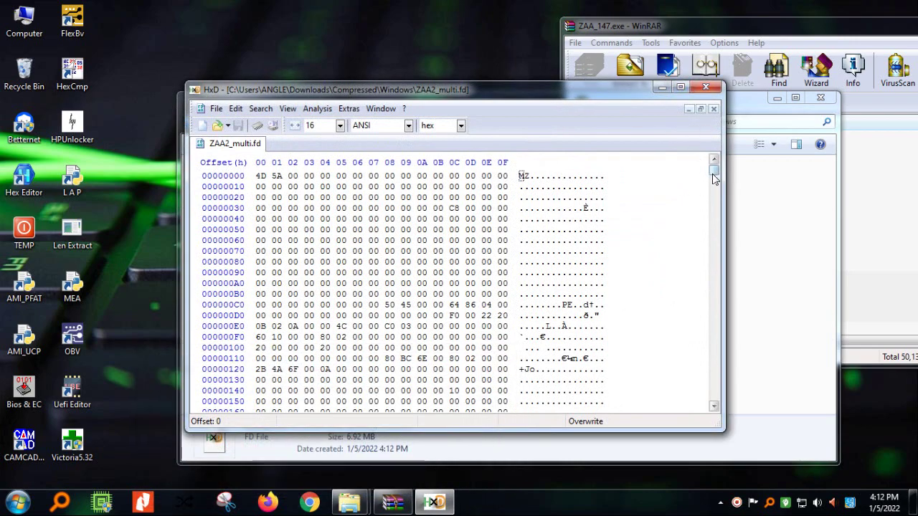
pyautogui.moveTo(714, 175); pyautogui.dragTo(698, 410)
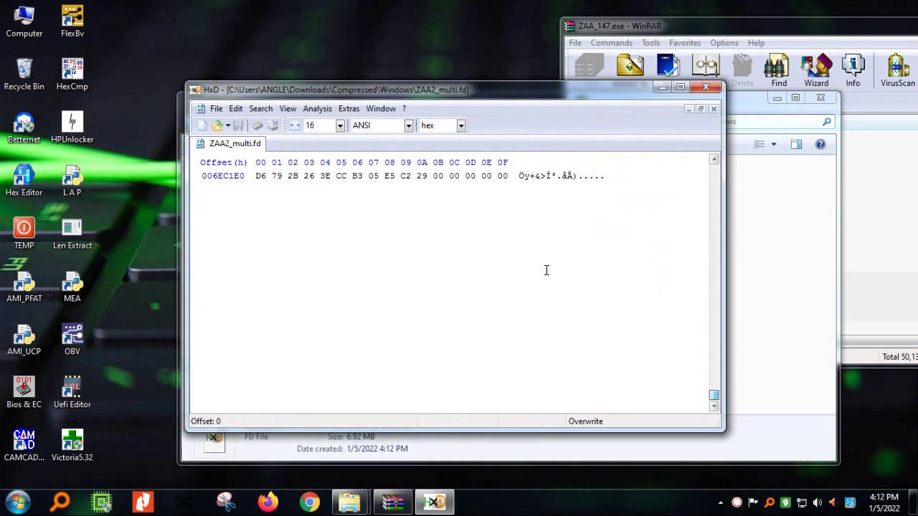
pyautogui.scroll(15, 546, 270)
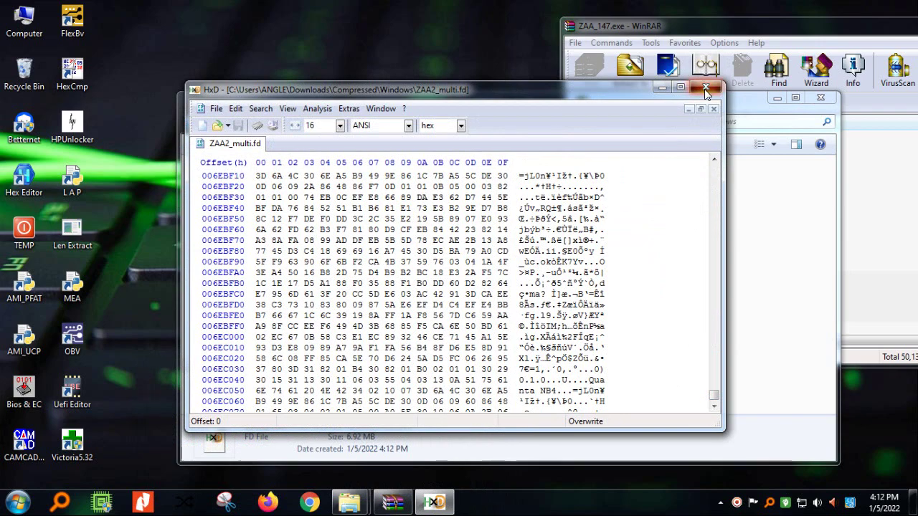
pyautogui.click(705, 89)
# Open ZAA2_multi.fd_BIOSIMG.bin in HxD, highlight the A5 bytes at offset 40 and the bytes near the file's end, and close it.
pyautogui.doubleClick(359, 166)
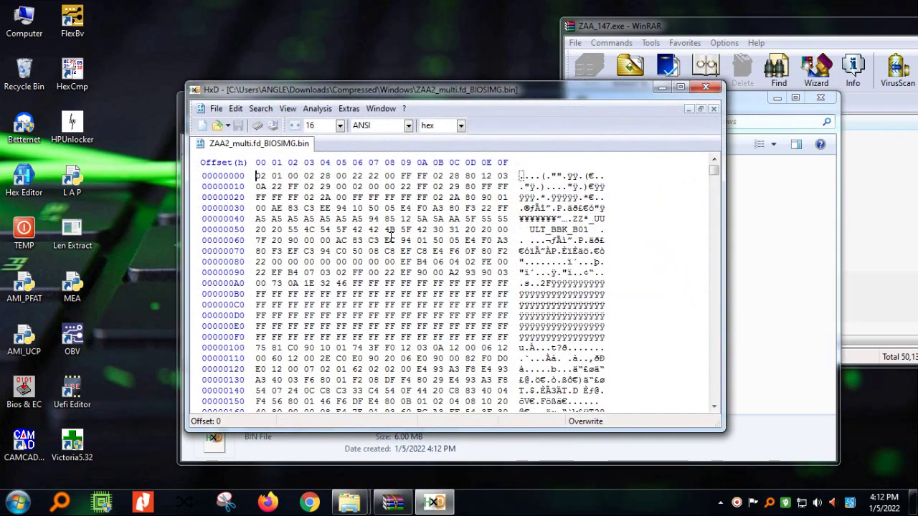
pyautogui.click(258, 197)
pyautogui.moveTo(257, 219); pyautogui.dragTo(349, 221)
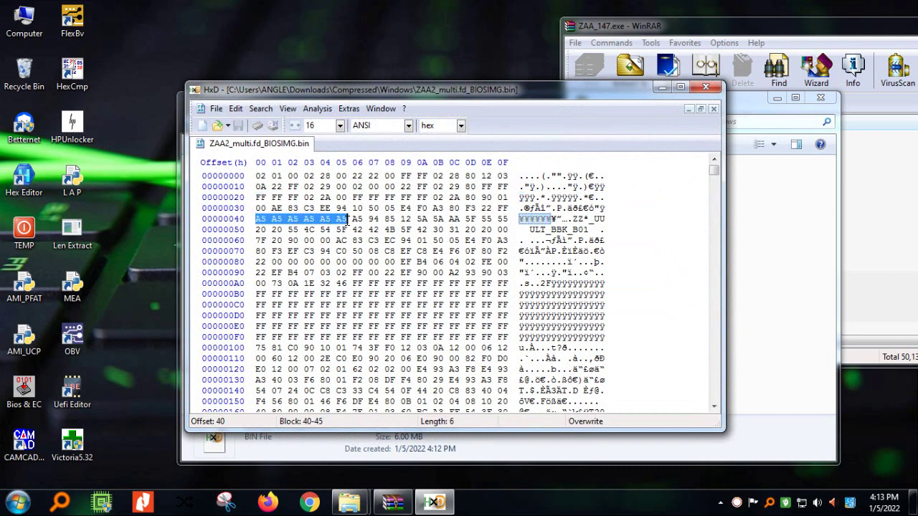
pyautogui.moveTo(713, 364); pyautogui.dragTo(713, 405)
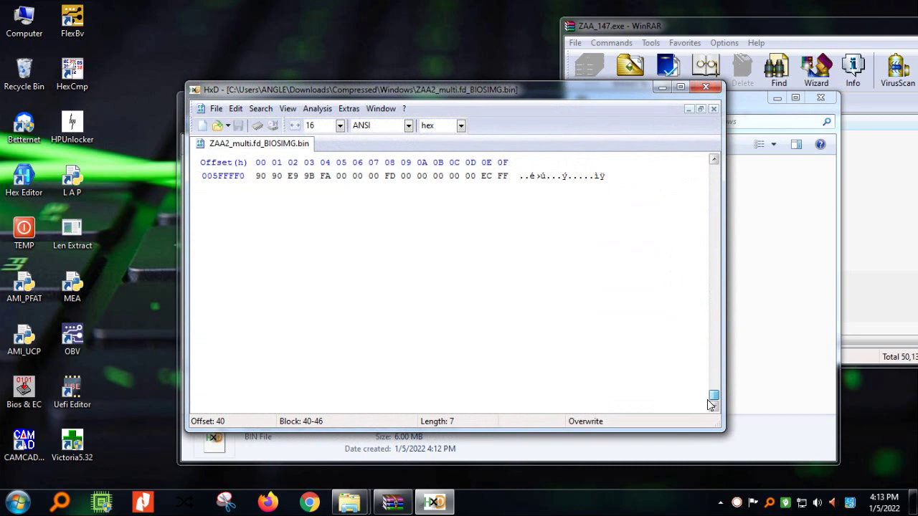
pyautogui.scroll(3, 377, 238)
pyautogui.moveTo(257, 251); pyautogui.dragTo(331, 252)
pyautogui.click(713, 89)
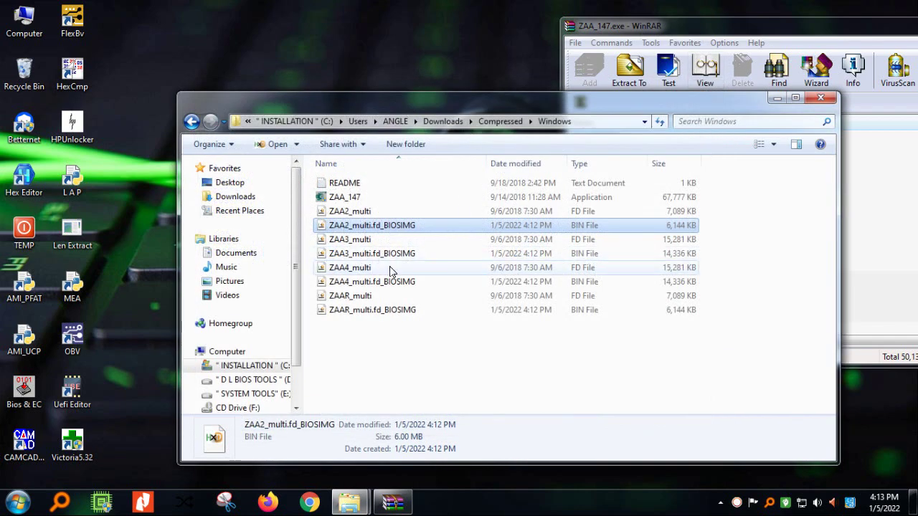
# Inspect ZAA3_multi.fd_BIOSIMG.bin in HxD, highlighting the A5 bytes at offset 40 and block DFFFD0-DFFFE7, and close it.
pyautogui.click(367, 251)
pyautogui.doubleClick(367, 253)
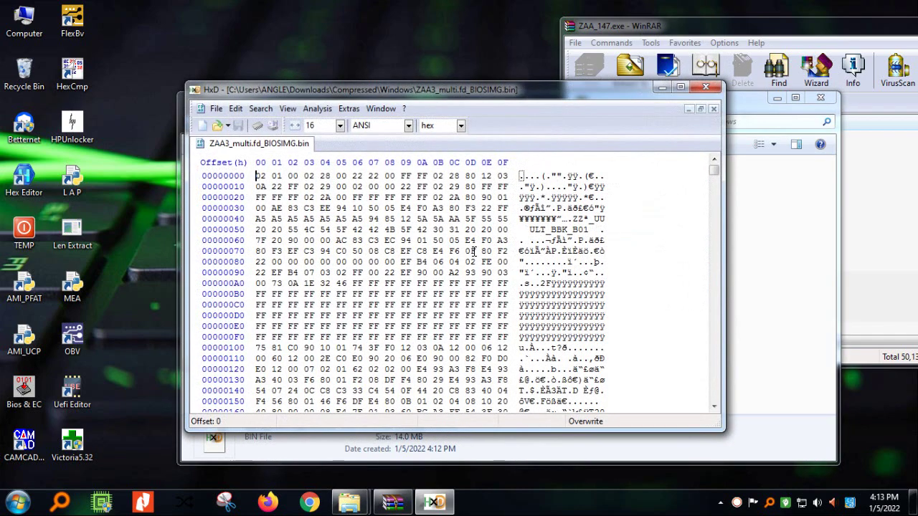
pyautogui.click(266, 218)
pyautogui.moveTo(266, 218); pyautogui.dragTo(348, 218)
pyautogui.moveTo(714, 170); pyautogui.dragTo(717, 406)
pyautogui.scroll(3, 421, 265)
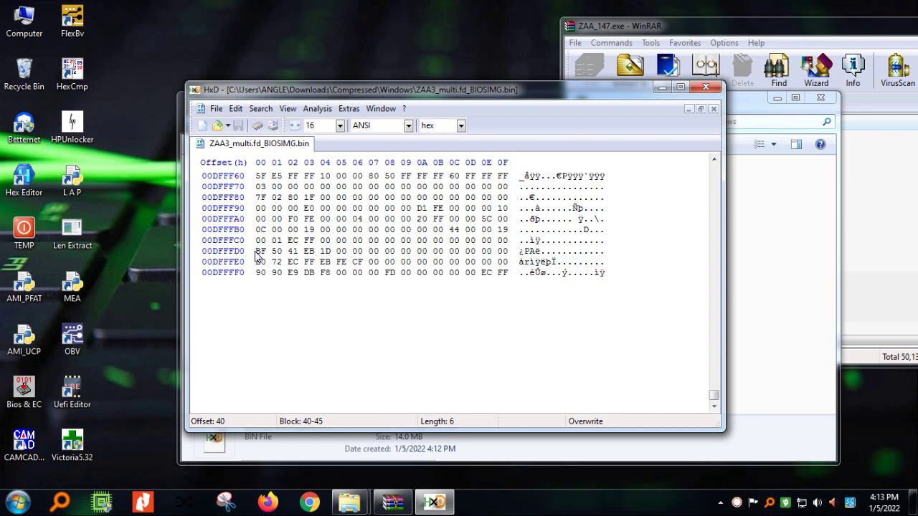
pyautogui.moveTo(257, 250); pyautogui.dragTo(376, 259)
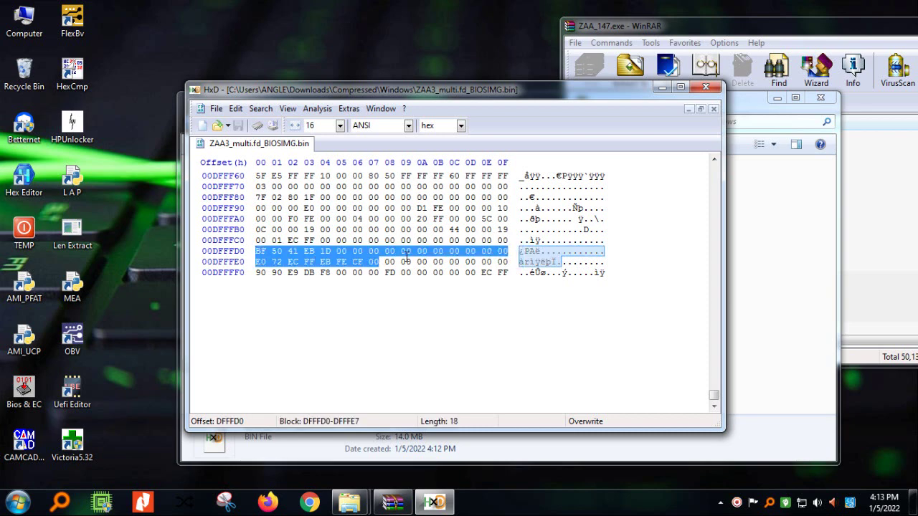
pyautogui.click(712, 86)
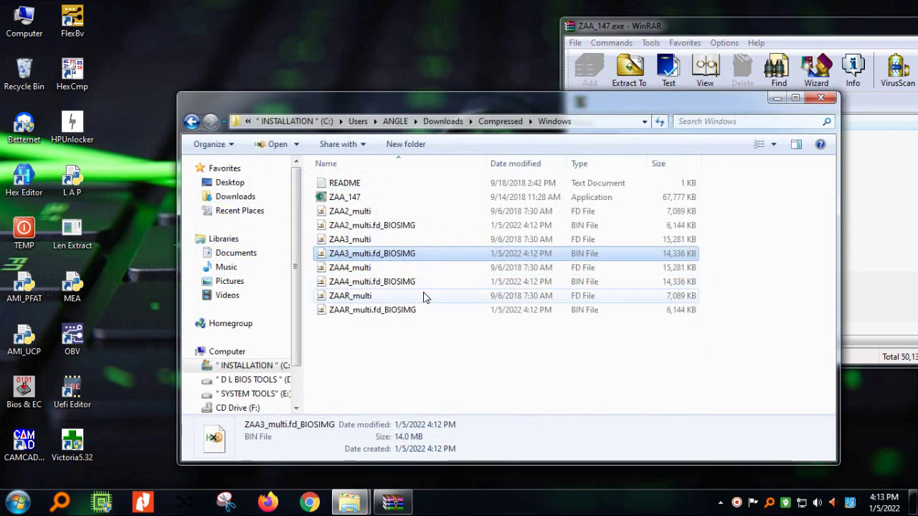
# Check ZAA4_multi.fd_BIOSIMG.bin in HxD by highlighting the A5 bytes at offset 40 and the first bytes at DFFFD0, and close it.
pyautogui.doubleClick(359, 283)
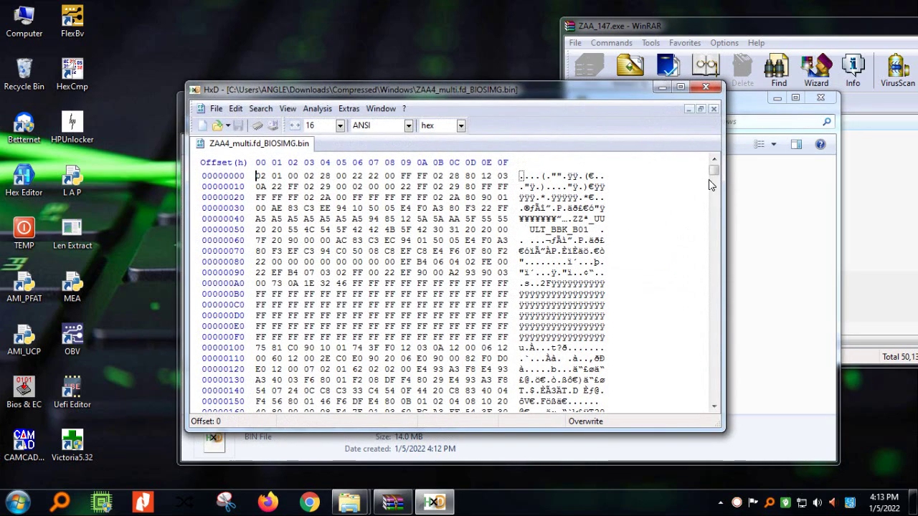
pyautogui.moveTo(256, 220); pyautogui.dragTo(345, 219)
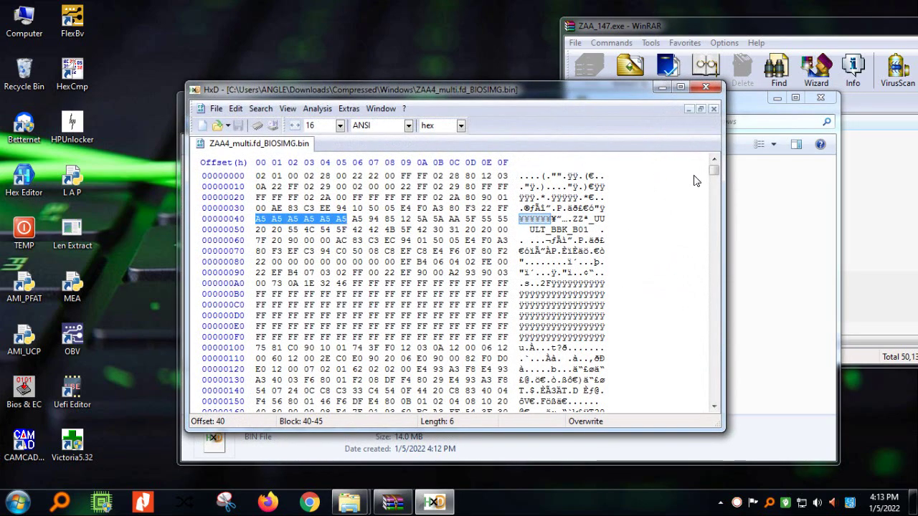
pyautogui.moveTo(714, 170); pyautogui.dragTo(714, 397)
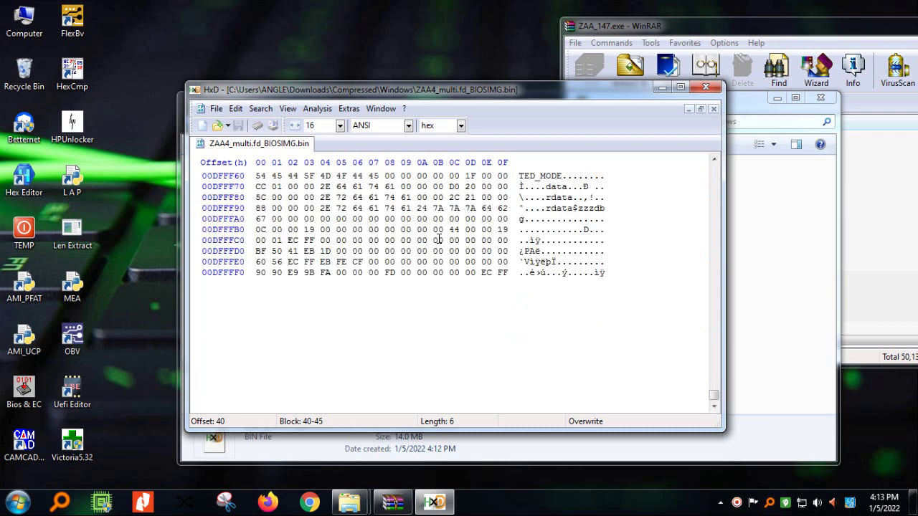
pyautogui.moveTo(257, 250); pyautogui.dragTo(362, 251)
pyautogui.click(706, 87)
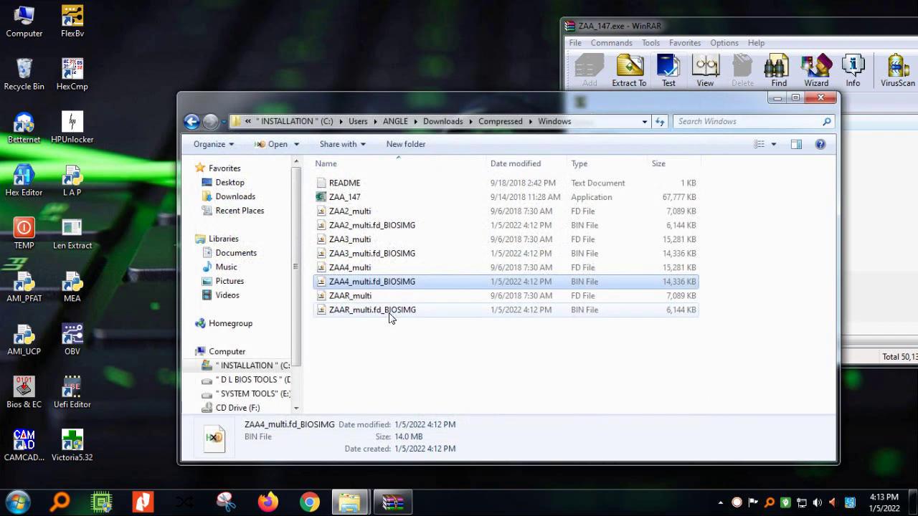
# Check ZAAR_multi.fd_BIOSIMG.bin in HxD by highlighting blocks 40-47 and 5FFFD0-5FFFD6, and close it.
pyautogui.doubleClick(383, 310)
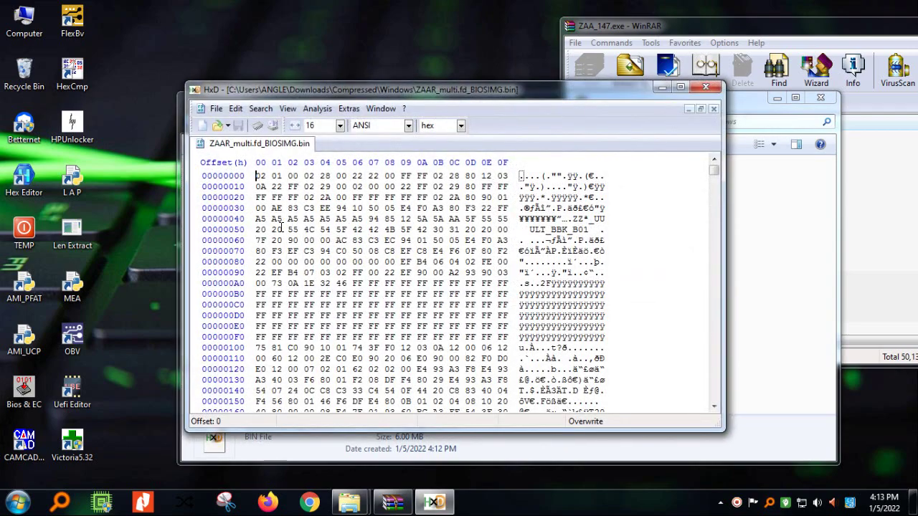
pyautogui.moveTo(257, 219); pyautogui.dragTo(380, 220)
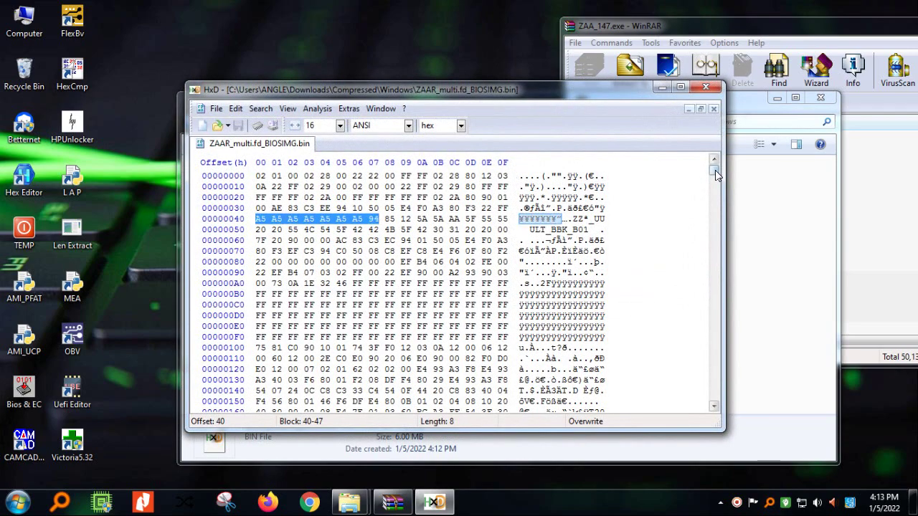
pyautogui.moveTo(718, 171); pyautogui.dragTo(728, 405)
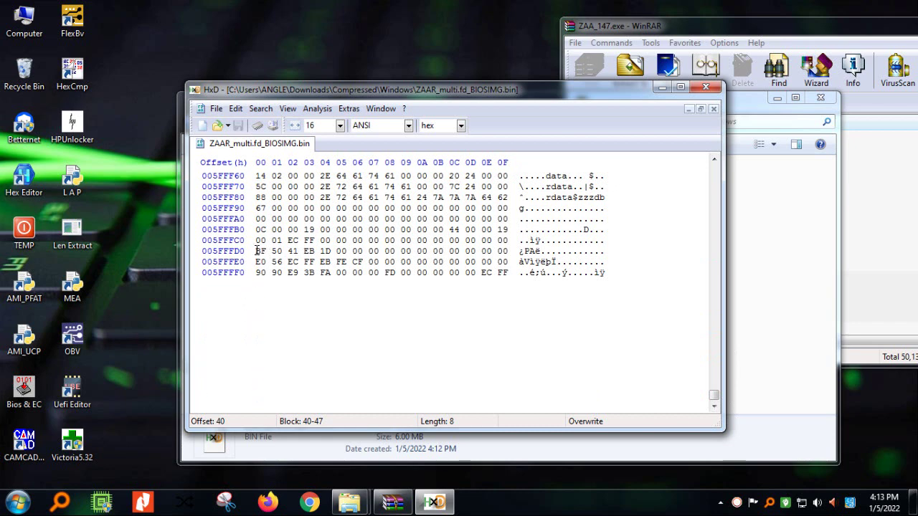
pyautogui.moveTo(256, 251); pyautogui.dragTo(365, 251)
pyautogui.click(706, 87)
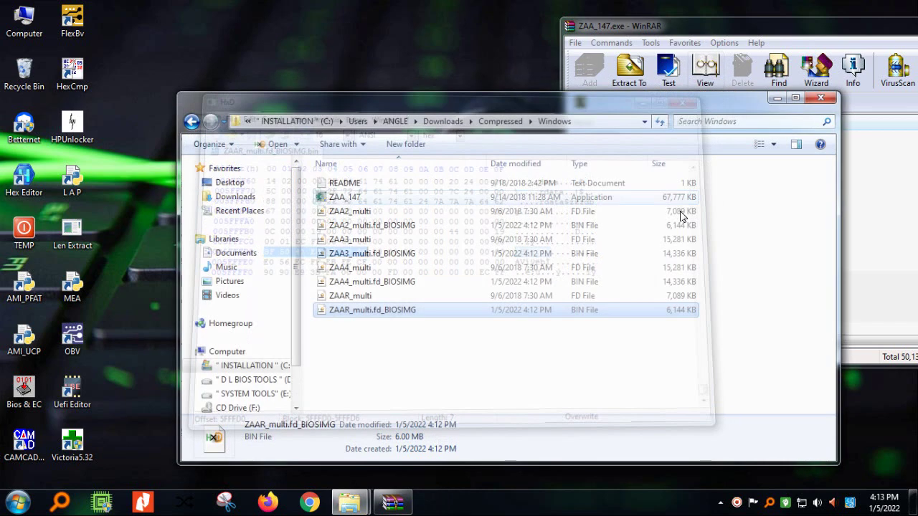